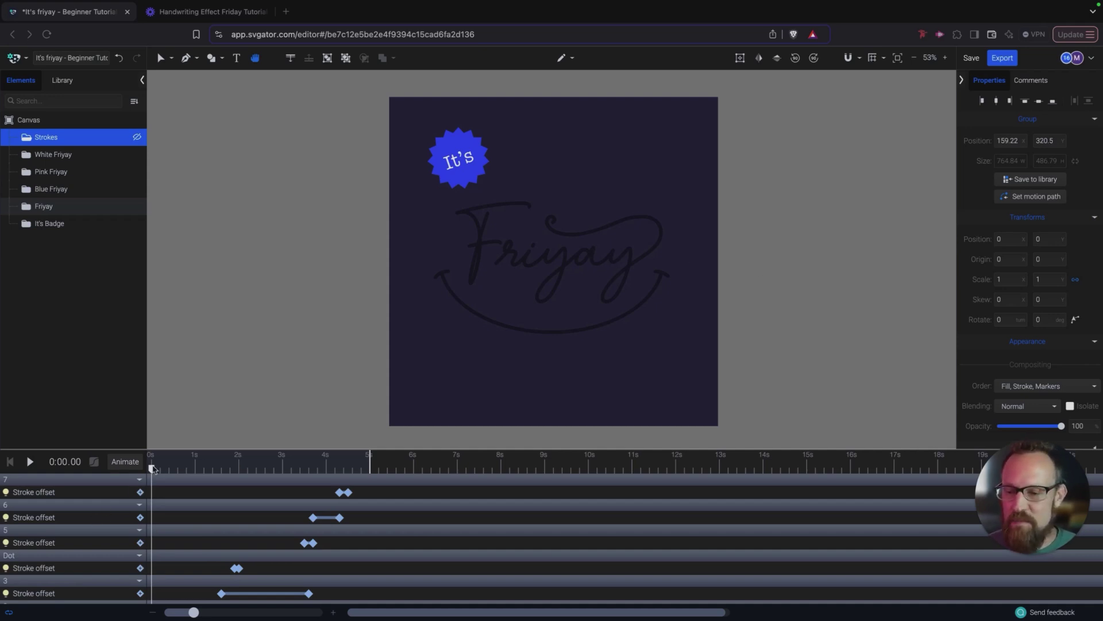
Preview the current animation, then rewind the playhead to the start
{"action": "key", "text": "space"}
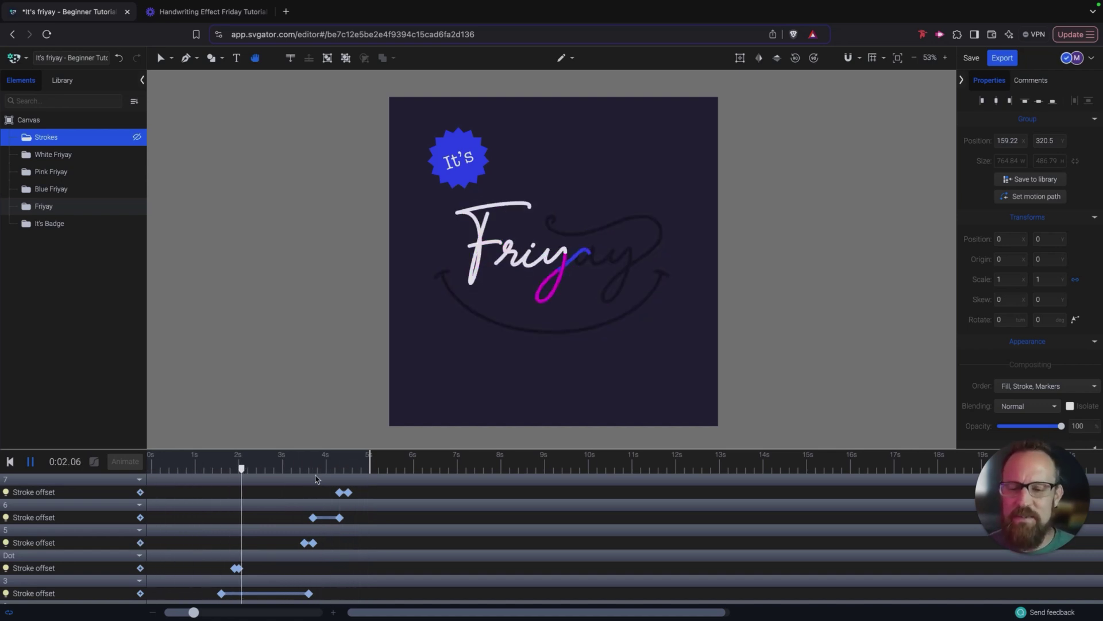
{"action": "key", "text": "space"}
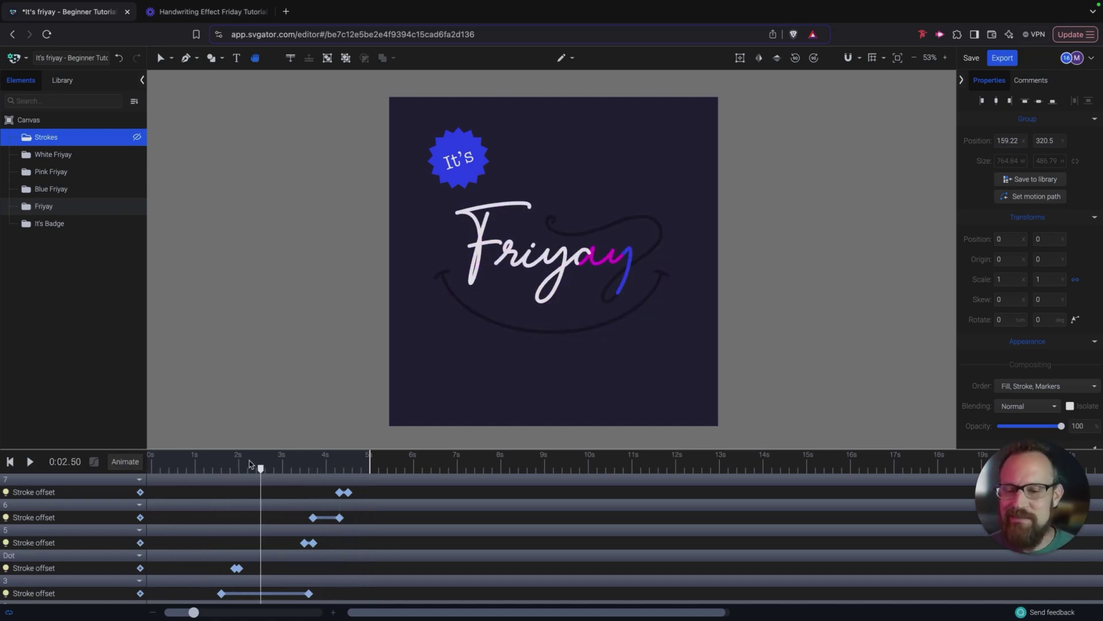
{"action": "left_click_drag", "start_coordinate": [261, 469], "coordinate": [160, 471]}
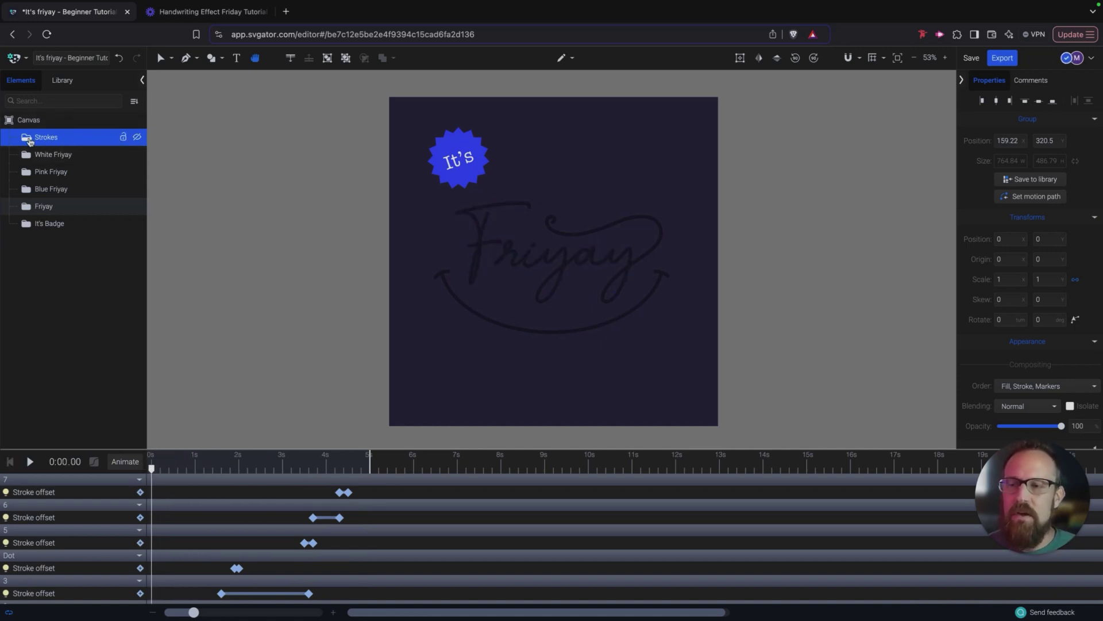
Select the Strokes group and expand it to show its eight path layers
{"action": "left_click", "coordinate": [26, 139]}
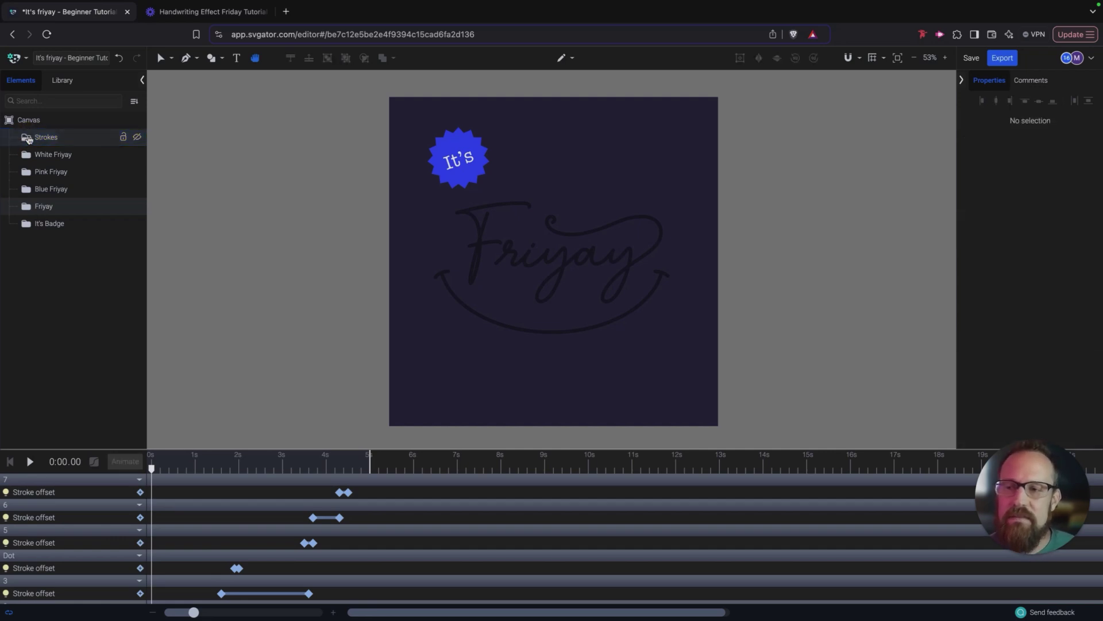
{"action": "left_click", "coordinate": [27, 139]}
{"action": "left_click", "coordinate": [138, 140]}
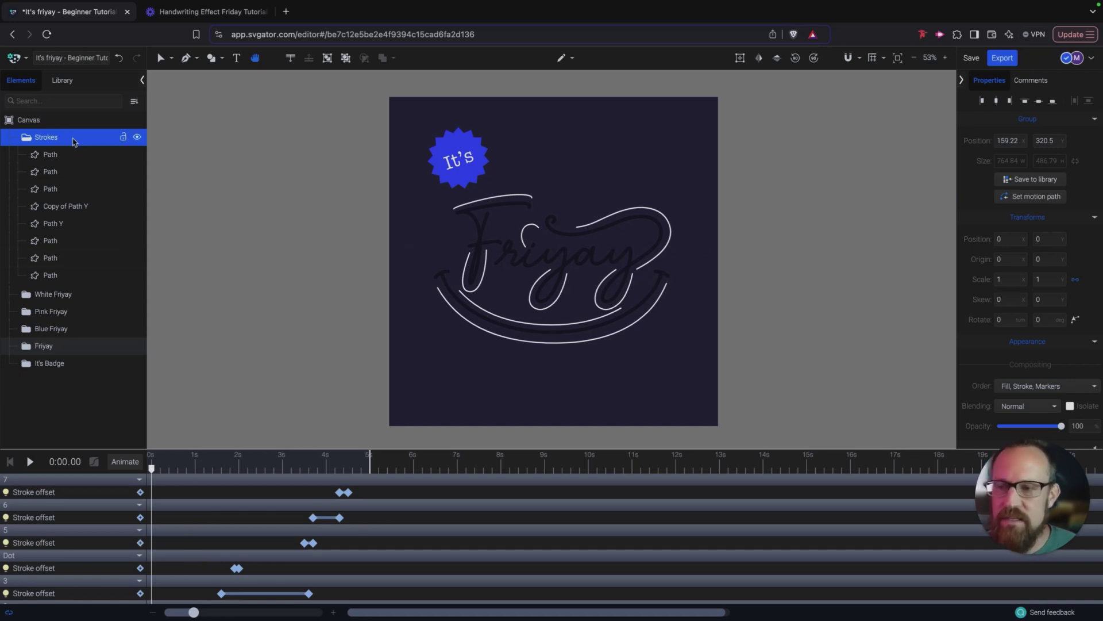
Select the first through last Strokes paths, scrub to preview the F stroke, then return to 0s
{"action": "left_click", "coordinate": [69, 156]}
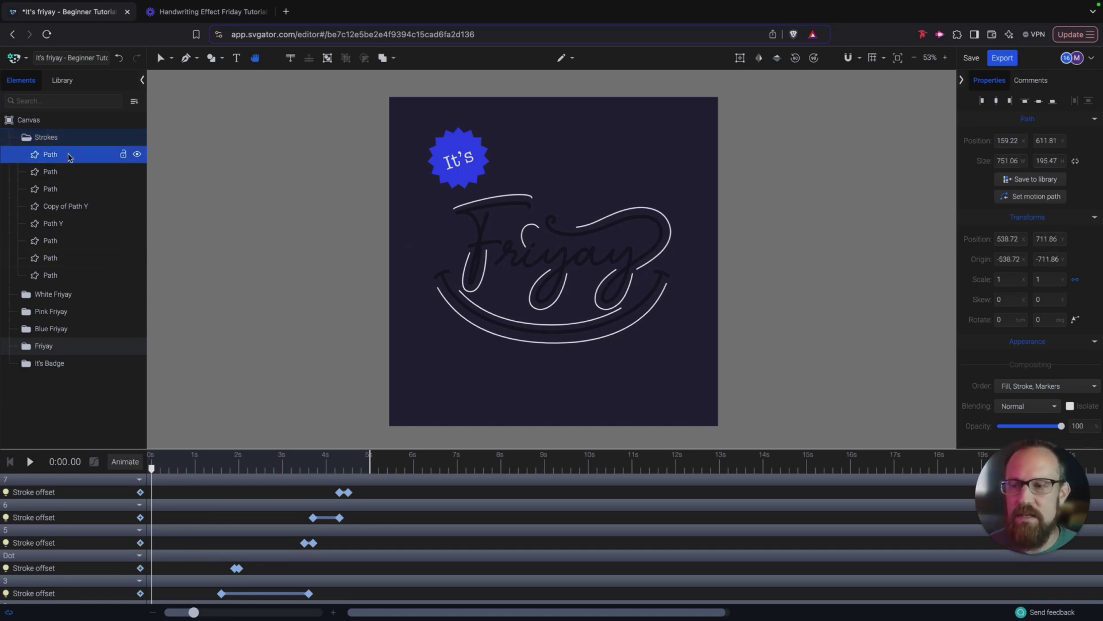
{"action": "left_click", "coordinate": [69, 275], "text": "shift"}
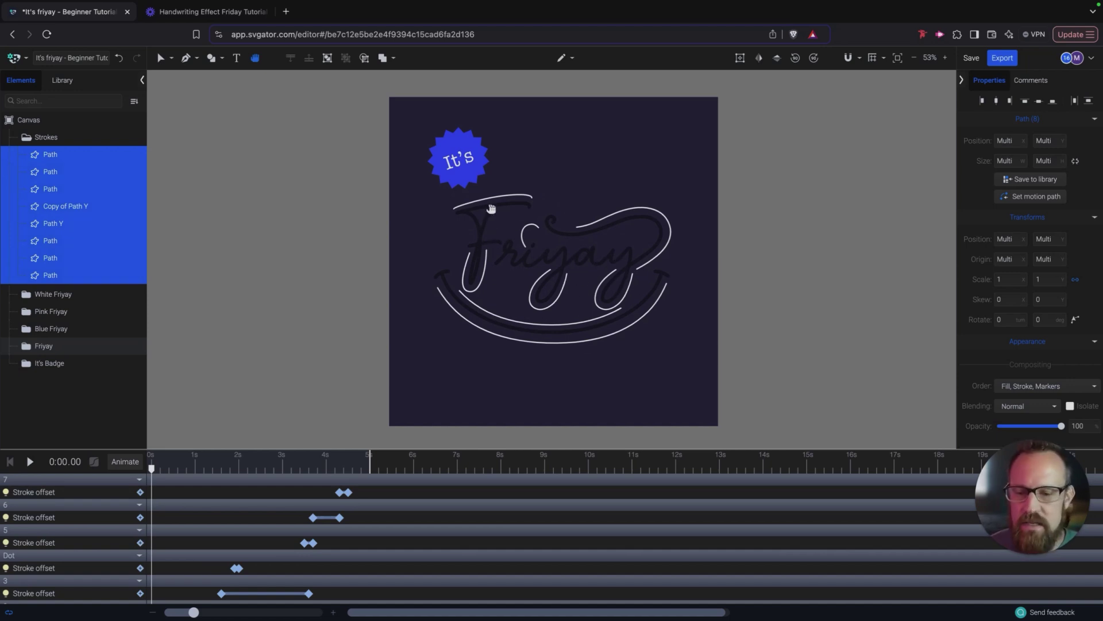
{"action": "mouse_move", "coordinate": [163, 466]}
{"action": "left_mouse_down"}
{"action": "mouse_move", "coordinate": [197, 466]}
{"action": "mouse_move", "coordinate": [169, 468]}
{"action": "left_mouse_up"}
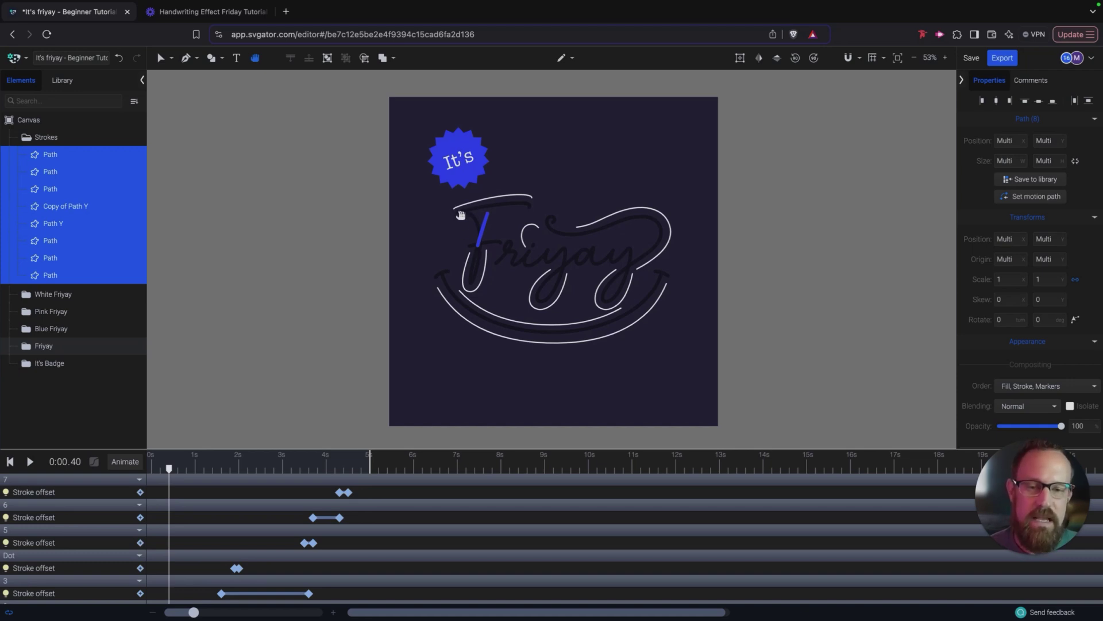
{"action": "left_click_drag", "start_coordinate": [169, 470], "coordinate": [195, 470]}
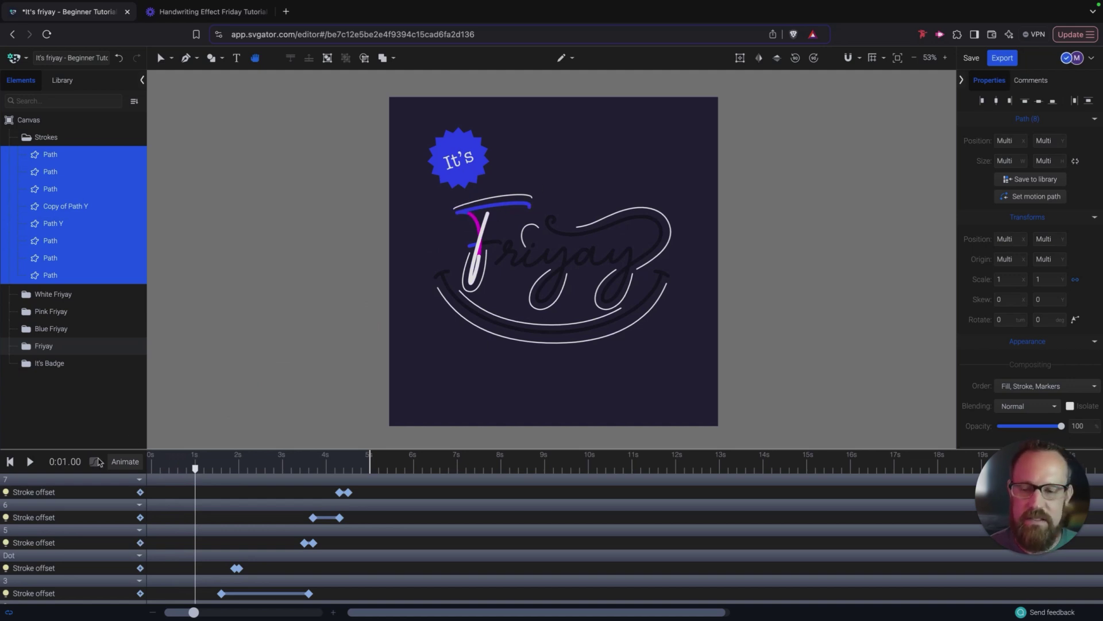
{"action": "left_click_drag", "start_coordinate": [195, 470], "coordinate": [118, 461]}
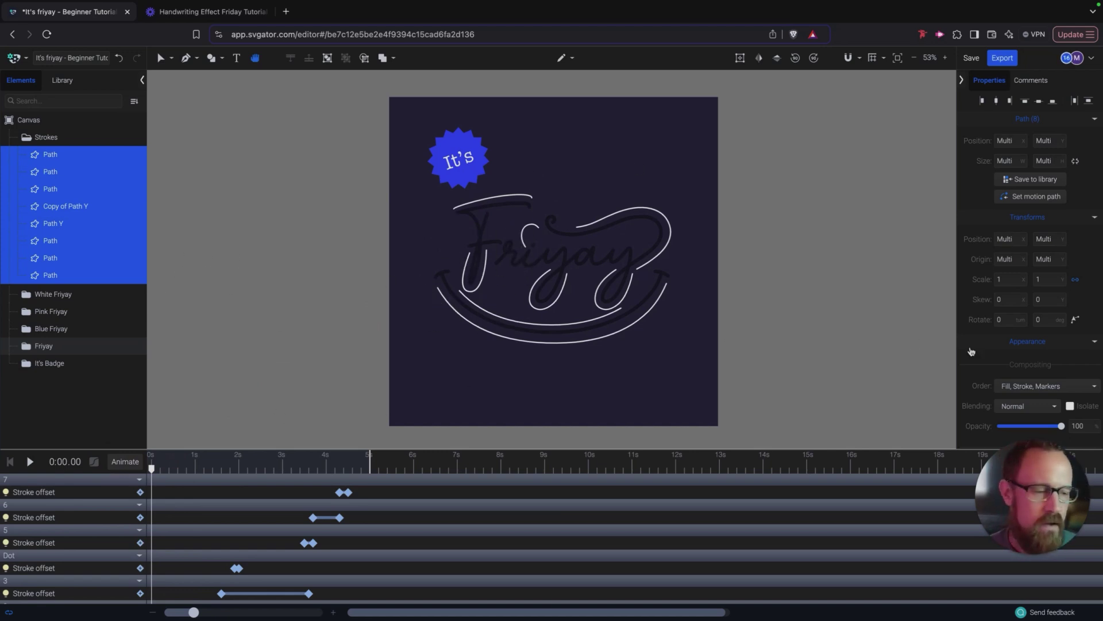
Add Stroke dashes animation to all eight paths, copying Offset & Dashes, and zoom the timeline in
{"action": "scroll", "coordinate": [1095, 373], "scroll_direction": "down", "scroll_amount": 5}
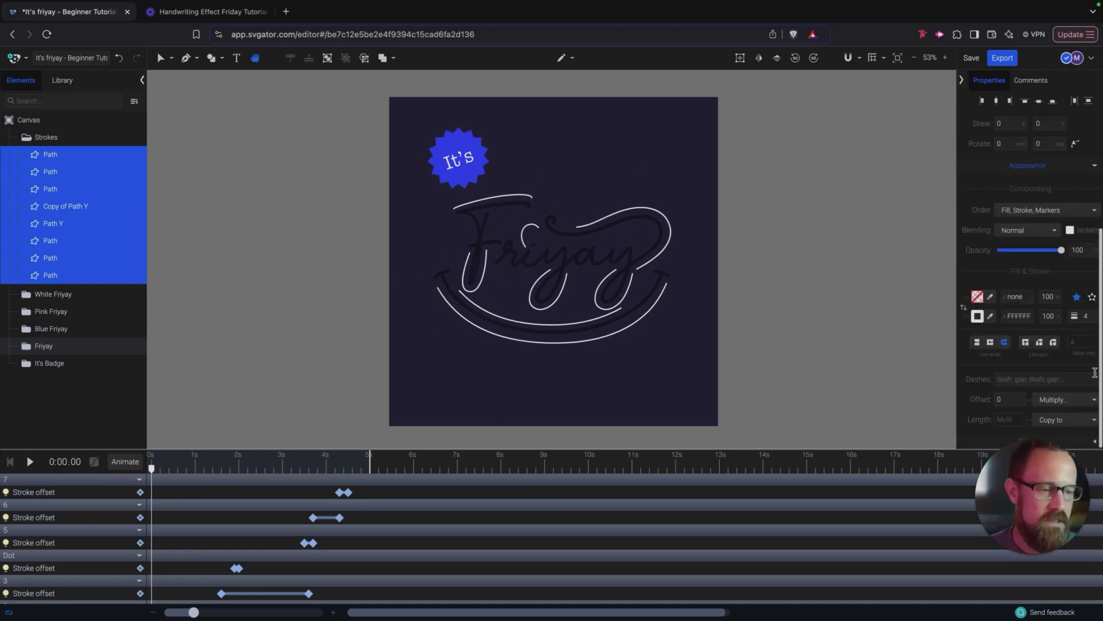
{"action": "left_click", "coordinate": [125, 461]}
{"action": "left_click", "coordinate": [127, 423]}
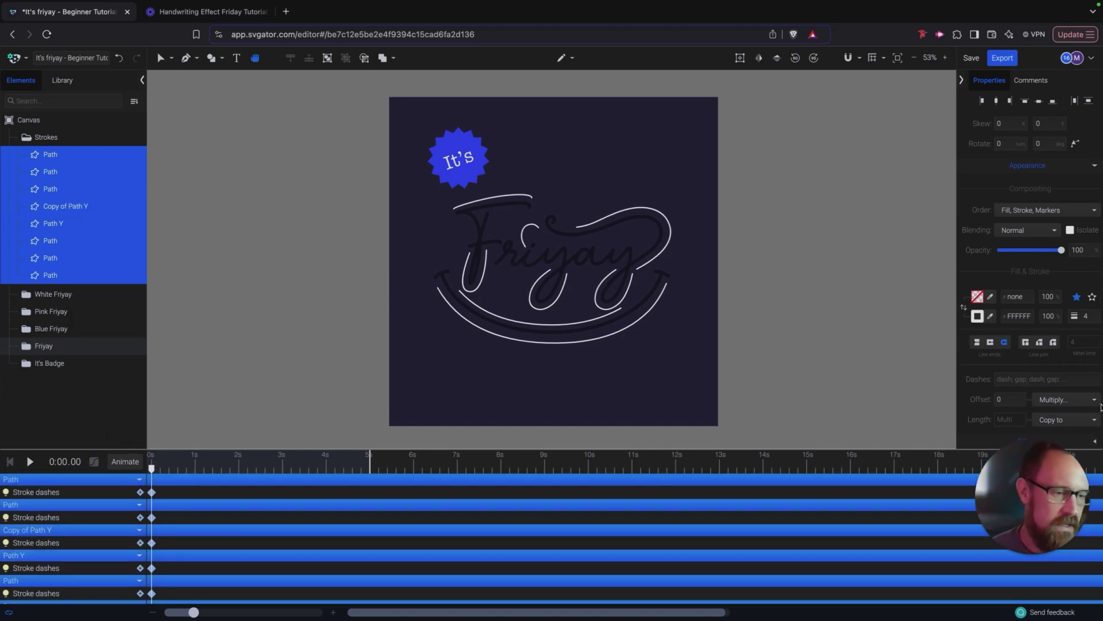
{"action": "left_click", "coordinate": [1087, 420]}
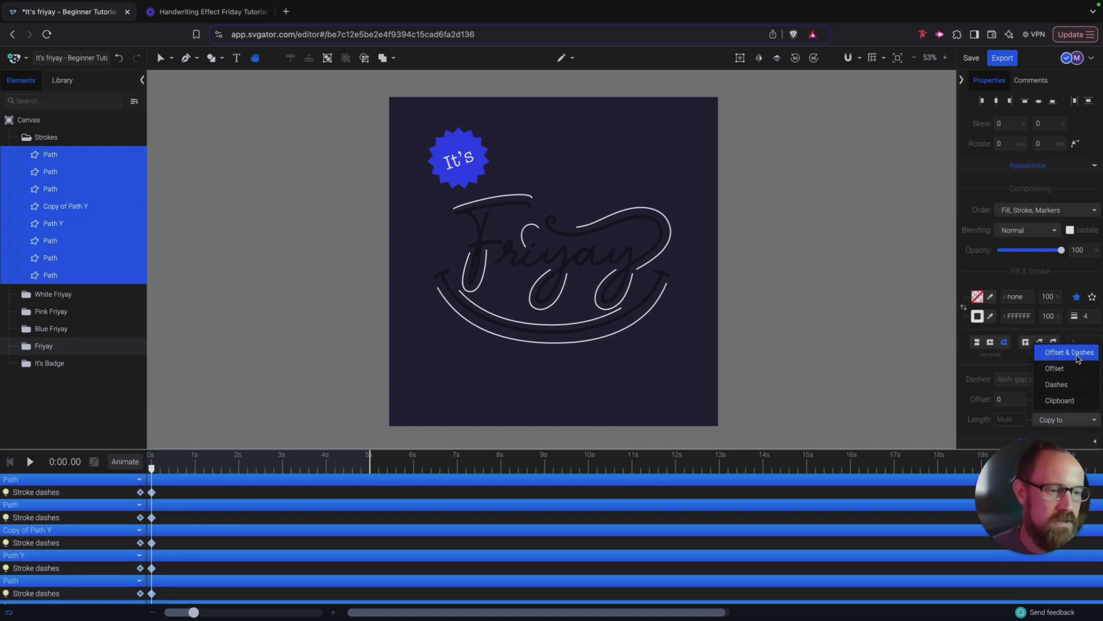
{"action": "left_click", "coordinate": [1078, 357]}
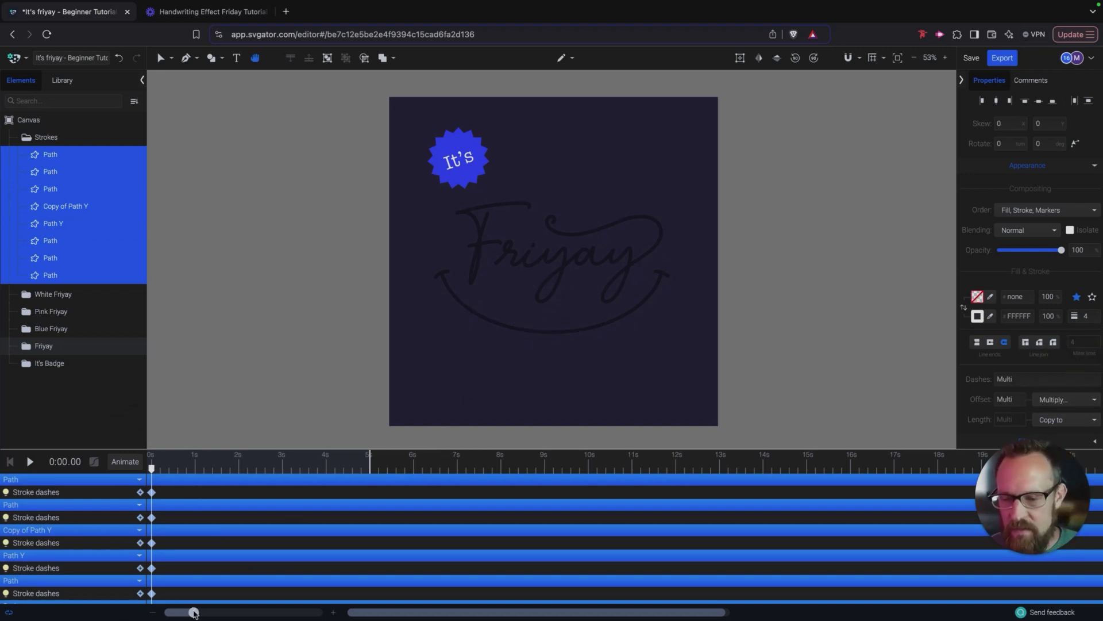
{"action": "left_click_drag", "start_coordinate": [194, 613], "coordinate": [320, 612]}
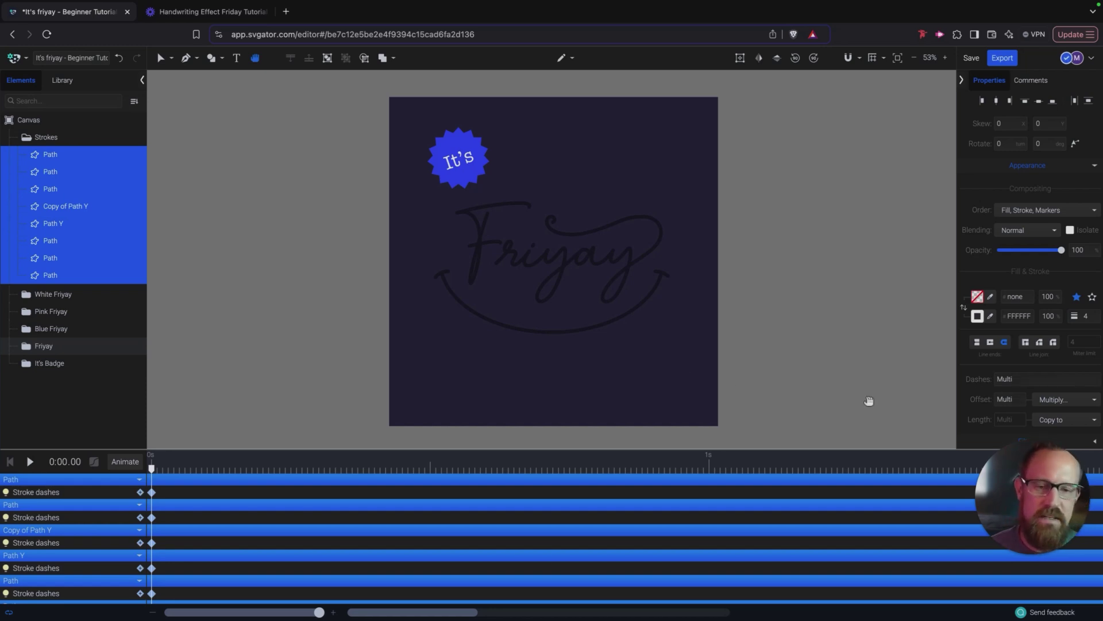
{"action": "left_click_drag", "start_coordinate": [152, 467], "coordinate": [159, 470]}
Set the last Strokes path's dashes to 10, then 50, and finally 5; 266.46
{"action": "left_click", "coordinate": [63, 277]}
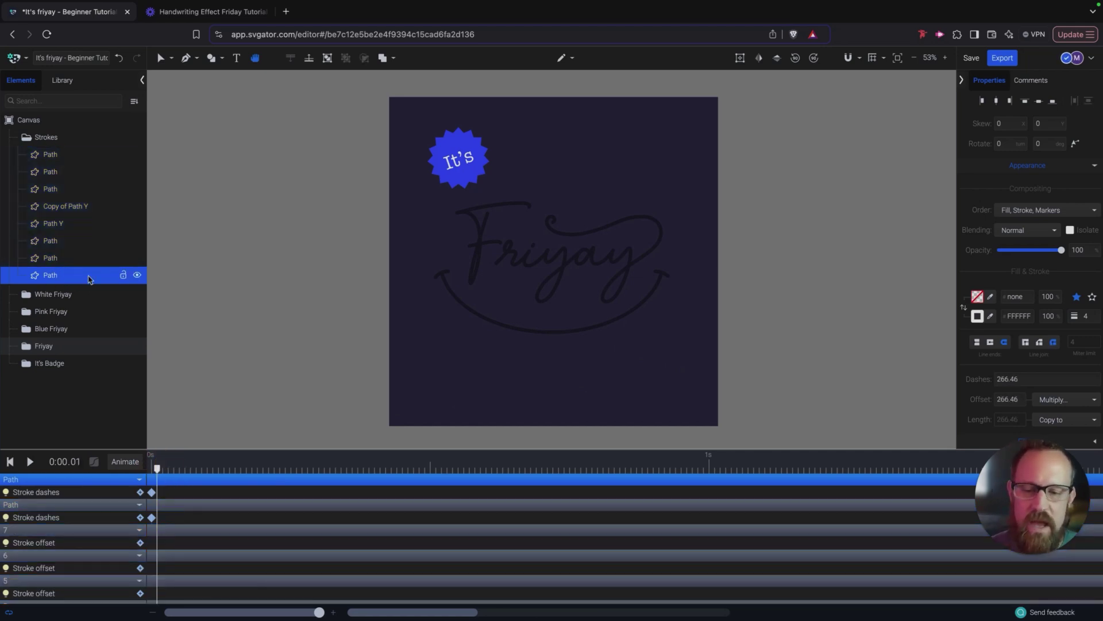
{"action": "scroll", "coordinate": [216, 482], "scroll_direction": "up", "scroll_amount": 2}
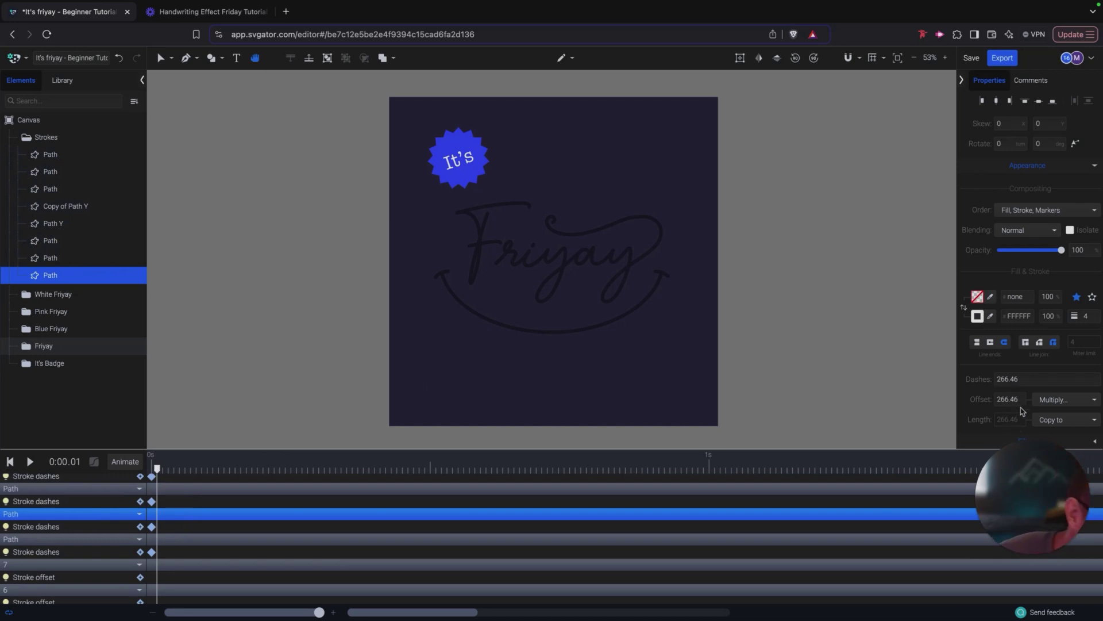
{"action": "left_click", "coordinate": [998, 377]}
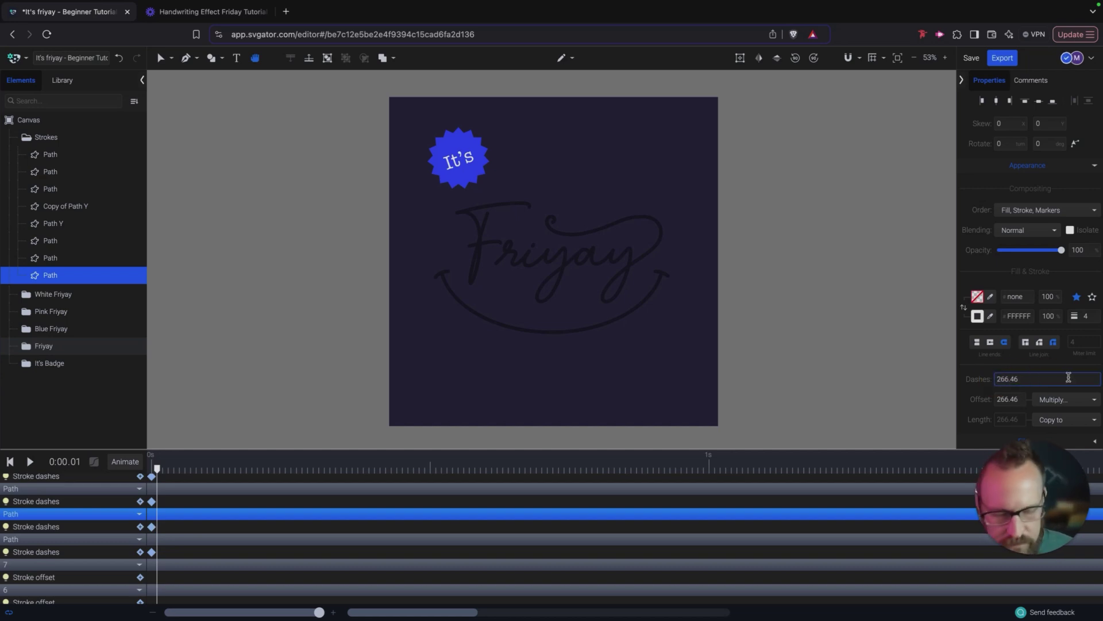
{"action": "type", "text": "10,"}
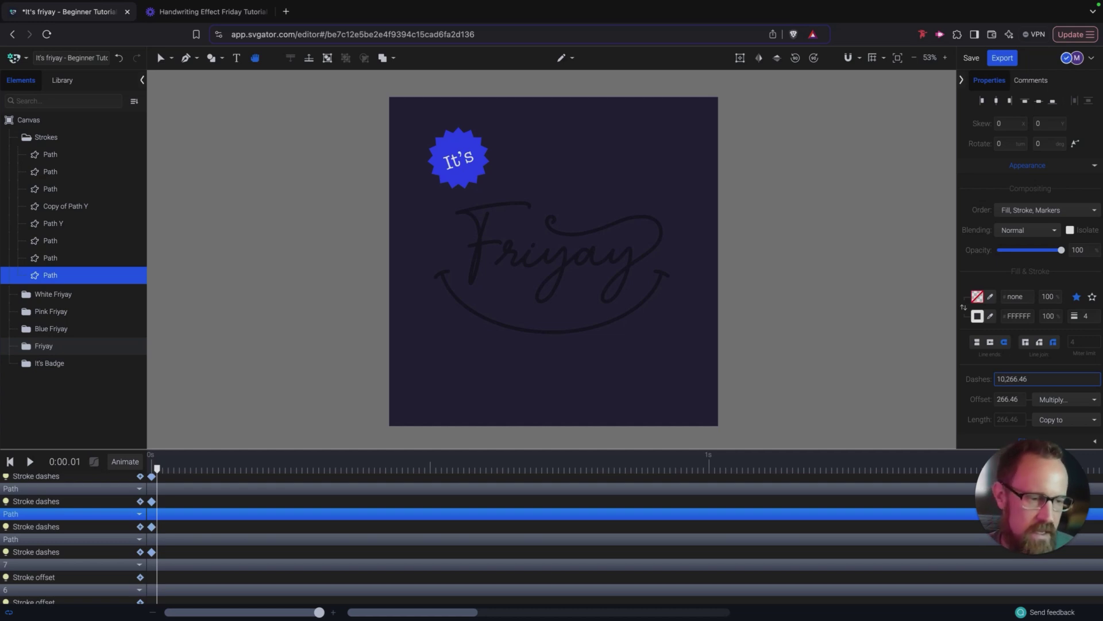
{"action": "key", "text": "Return"}
{"action": "scroll", "coordinate": [1028, 345], "scroll_direction": "up", "scroll_amount": 1}
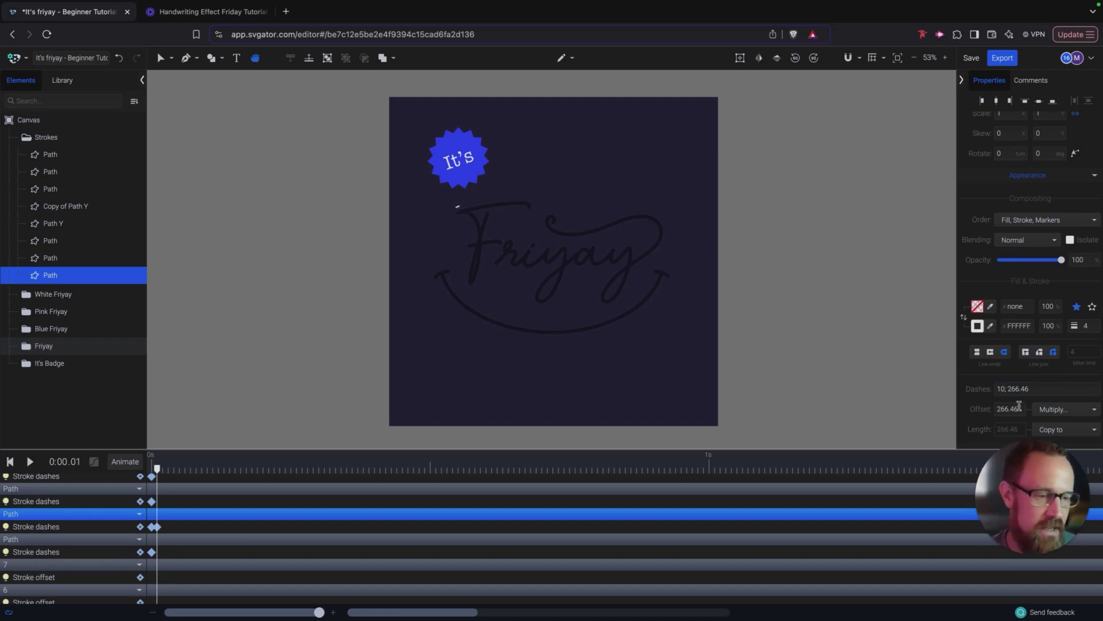
{"action": "double_click", "coordinate": [1002, 388]}
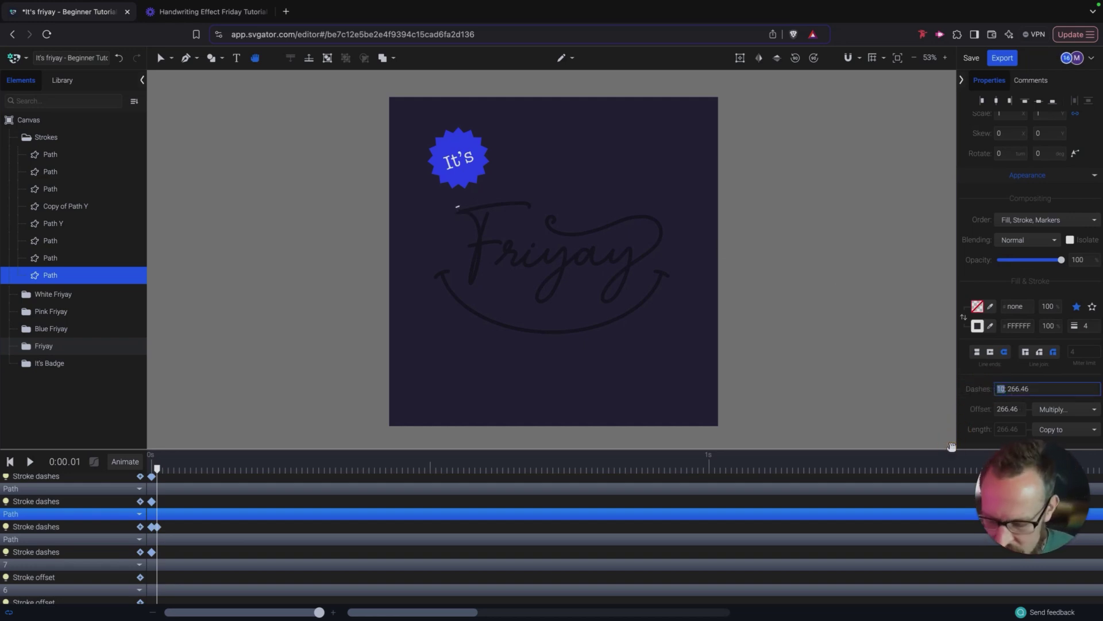
{"action": "key", "text": "Return"}
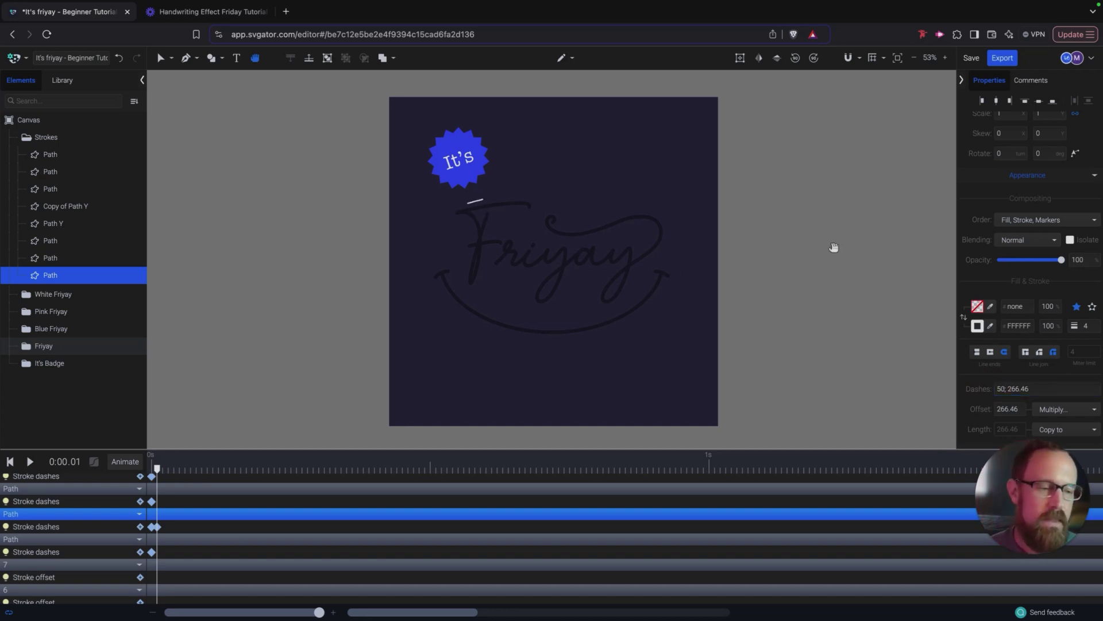
{"action": "double_click", "coordinate": [1000, 389]}
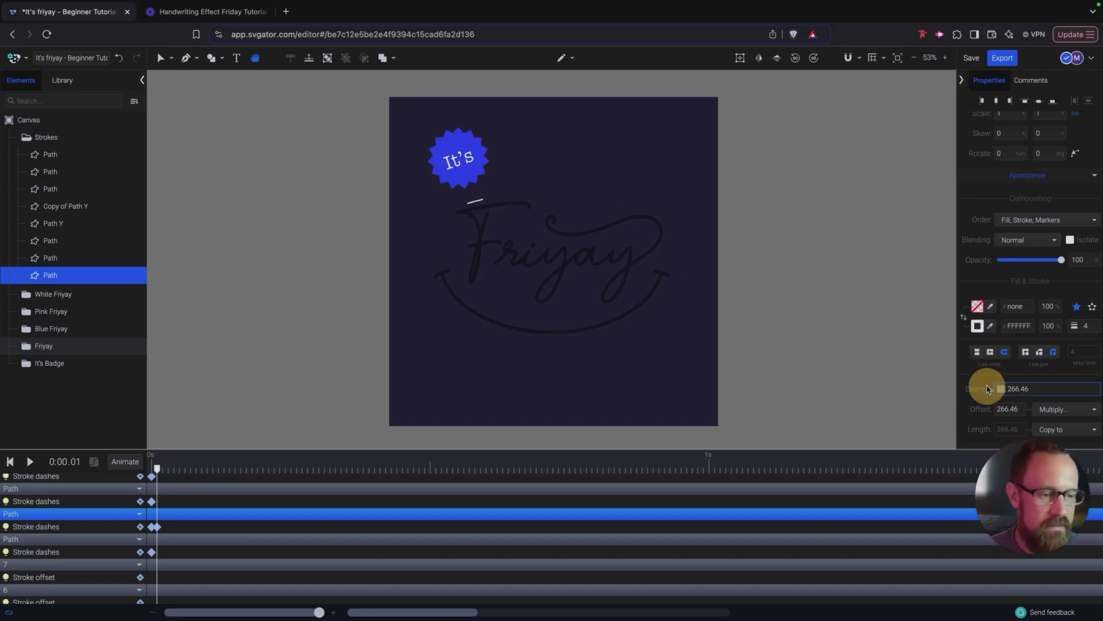
{"action": "key", "text": "Return"}
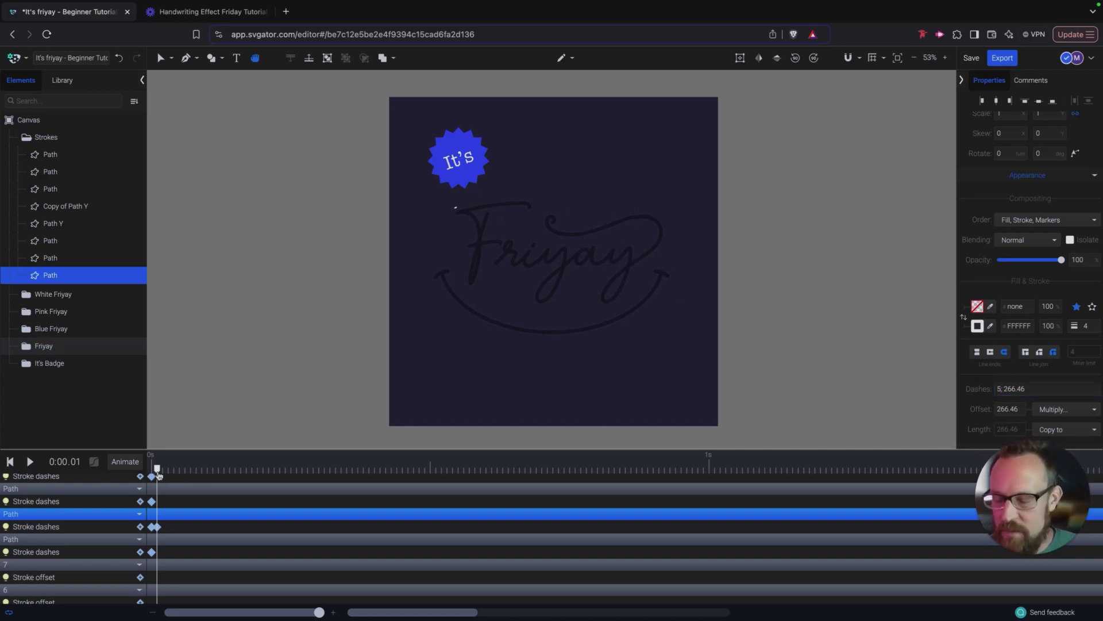
Key the F downstroke's dash to the full 266.46 at 0.50 s and scrub to check it
{"action": "left_click_drag", "start_coordinate": [156, 469], "coordinate": [431, 469]}
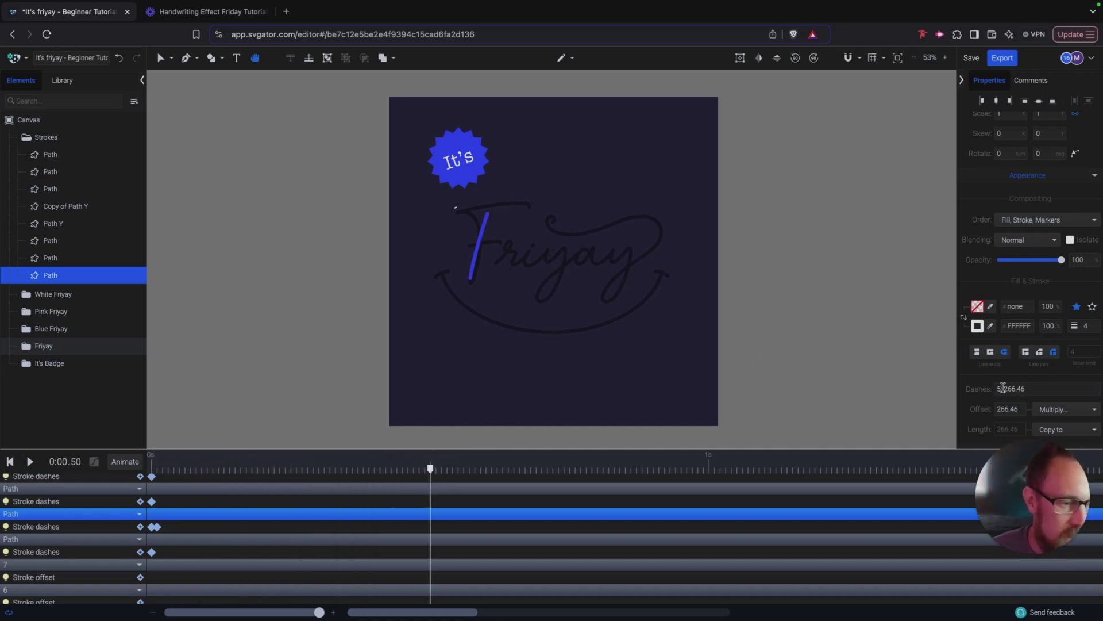
{"action": "left_click_drag", "start_coordinate": [1004, 388], "coordinate": [967, 386]}
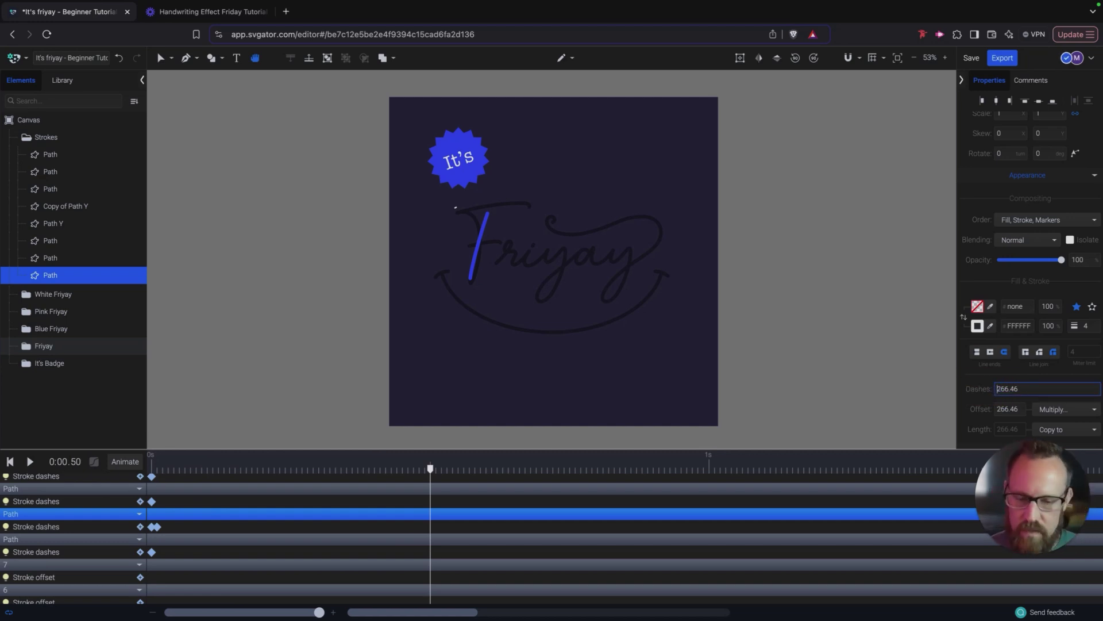
{"action": "key", "text": "Return"}
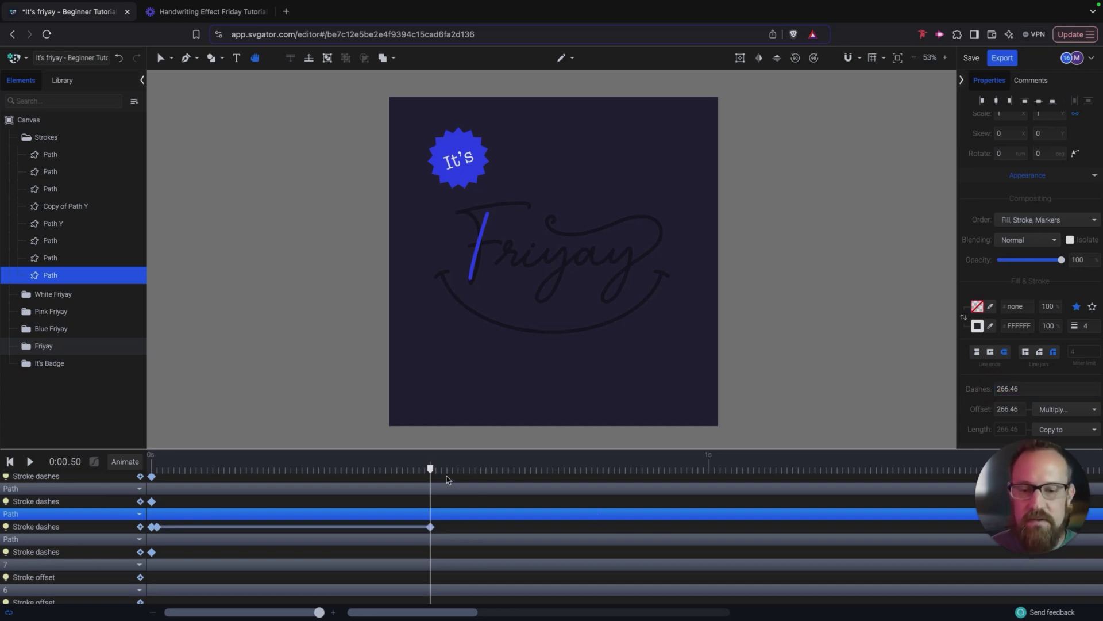
{"action": "mouse_move", "coordinate": [431, 469]}
{"action": "left_mouse_down"}
{"action": "mouse_move", "coordinate": [140, 470]}
{"action": "mouse_move", "coordinate": [189, 470]}
{"action": "left_mouse_up"}
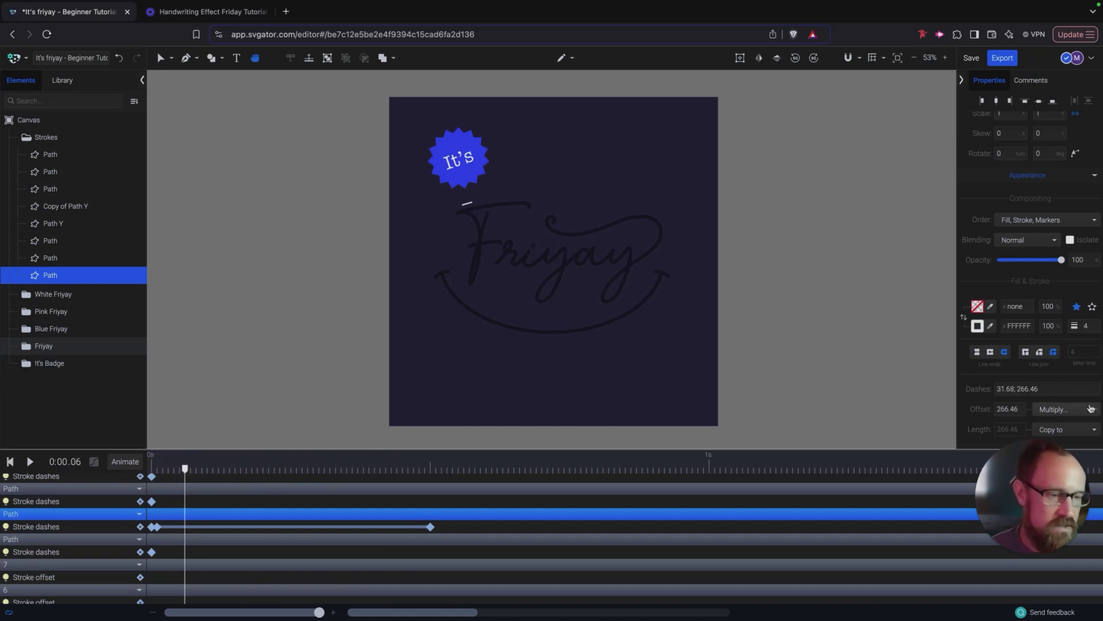
{"action": "double_click", "coordinate": [1006, 389]}
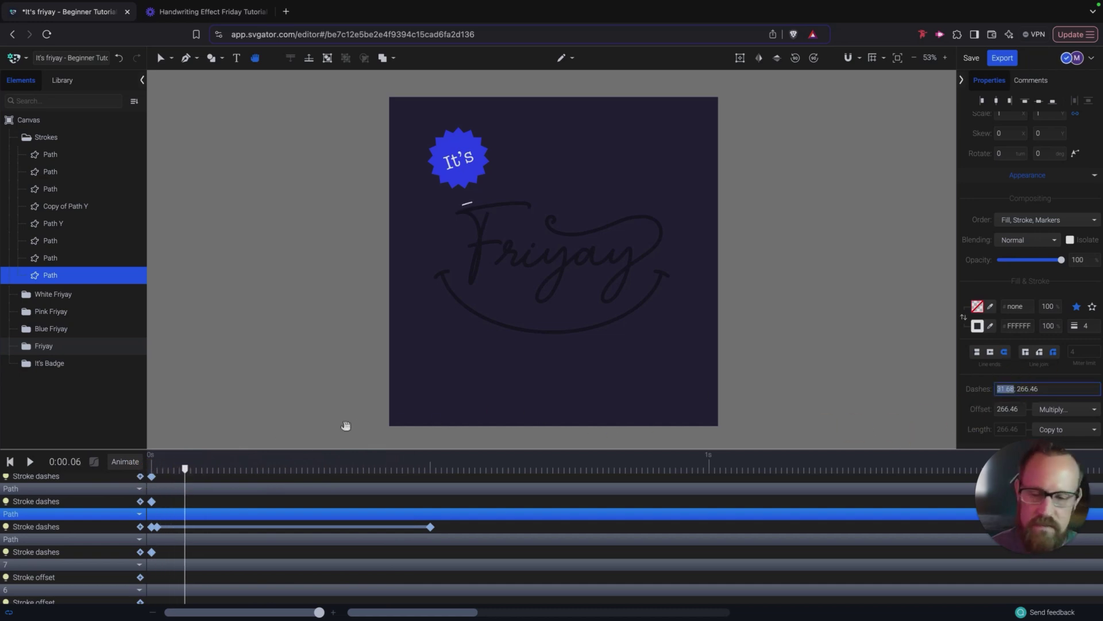
{"action": "left_click_drag", "start_coordinate": [187, 464], "coordinate": [459, 480]}
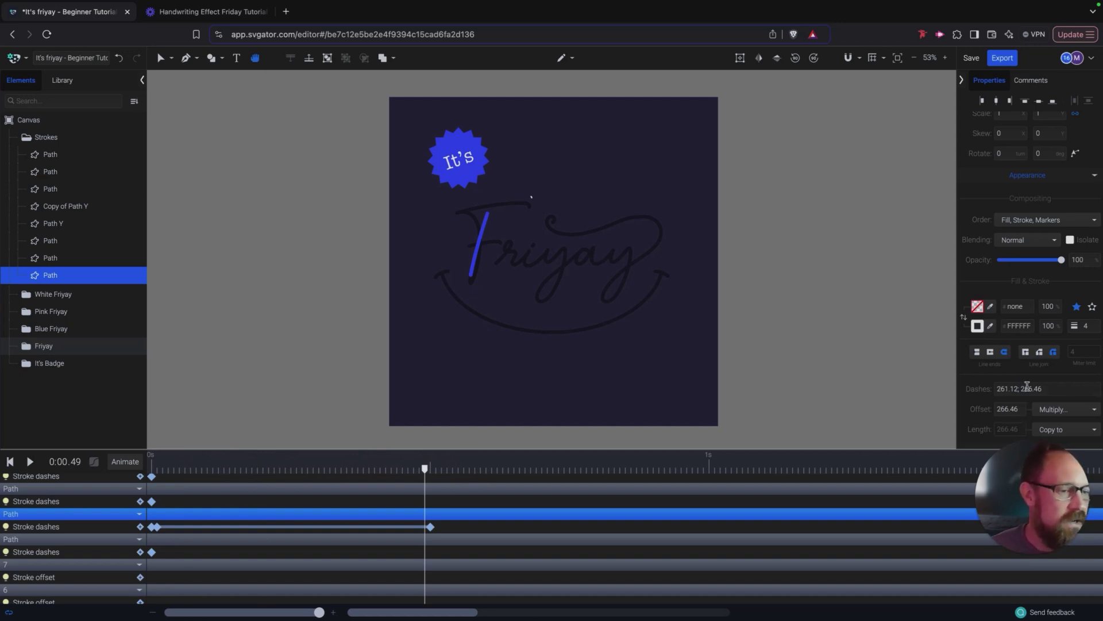
Play the F downstroke's draw-on from the start to check it
{"action": "key", "text": "space"}
{"action": "key", "text": "space"}
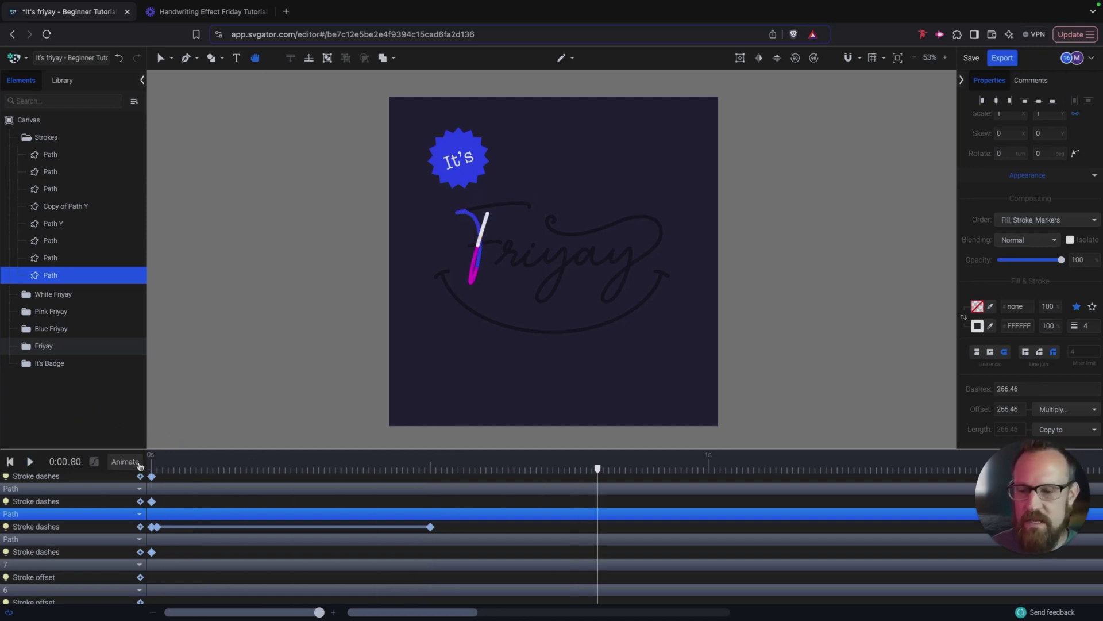
{"action": "left_click", "coordinate": [153, 459]}
{"action": "key", "text": "space"}
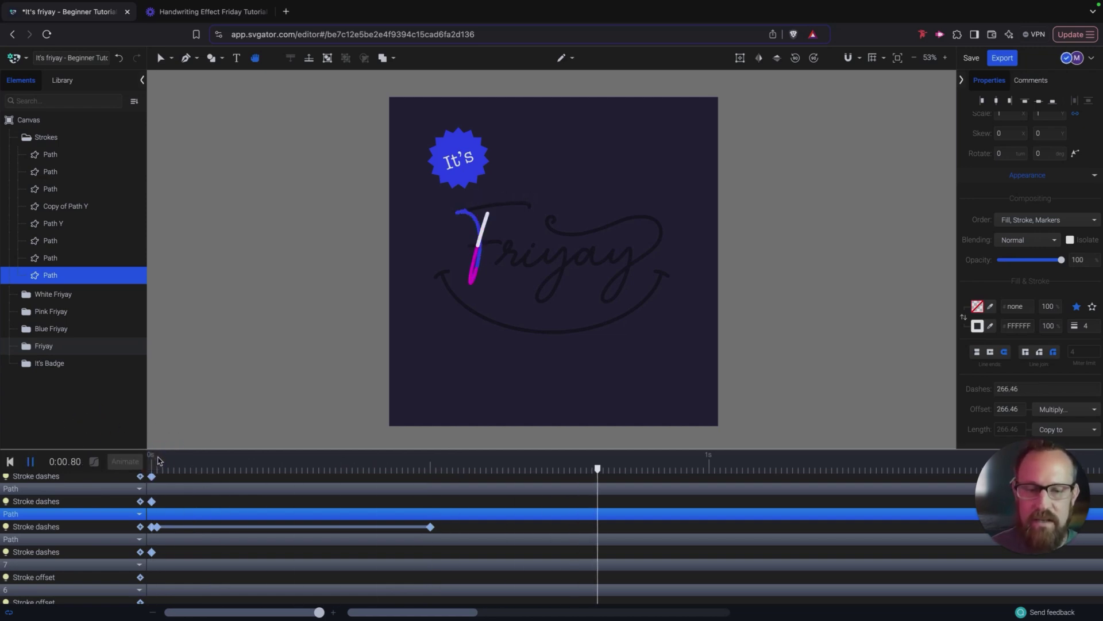
{"action": "left_click", "coordinate": [153, 460]}
{"action": "key", "text": "space"}
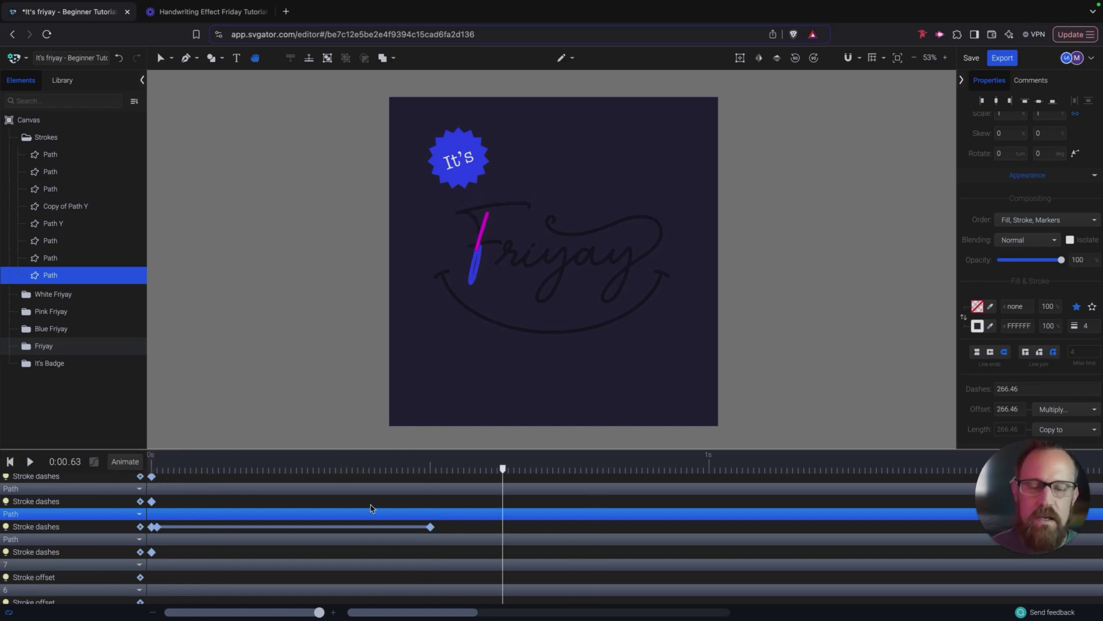
Try the end keyframe at about 0.25 s and 0.7 s, then return it to 0.50 s
{"action": "left_click", "coordinate": [430, 526]}
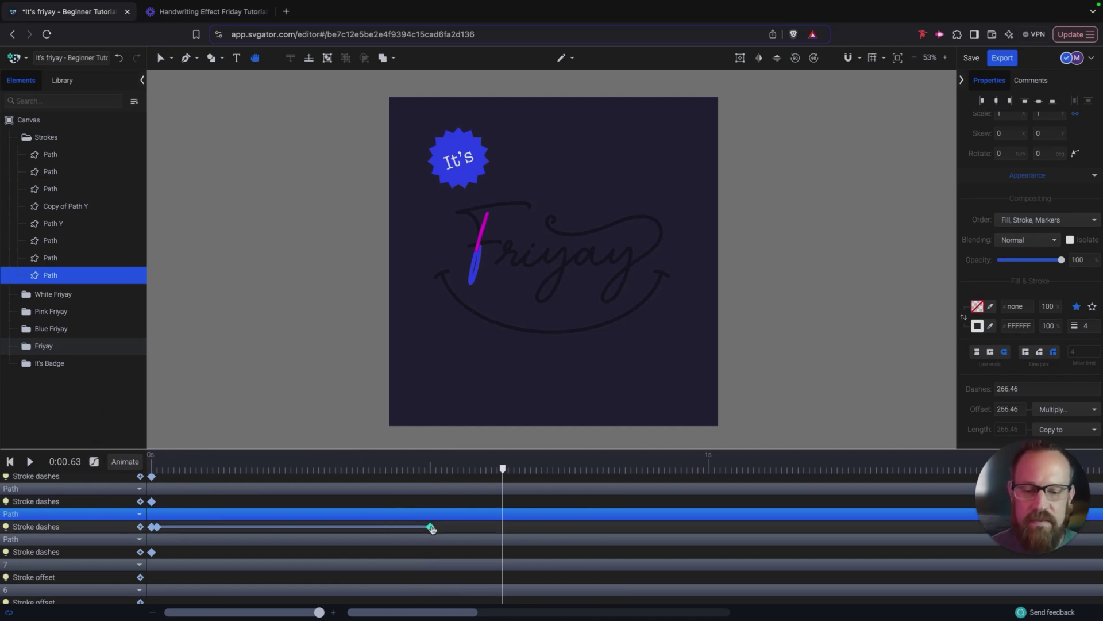
{"action": "left_click_drag", "start_coordinate": [431, 527], "coordinate": [286, 526]}
{"action": "left_click", "coordinate": [153, 466]}
{"action": "key", "text": "space"}
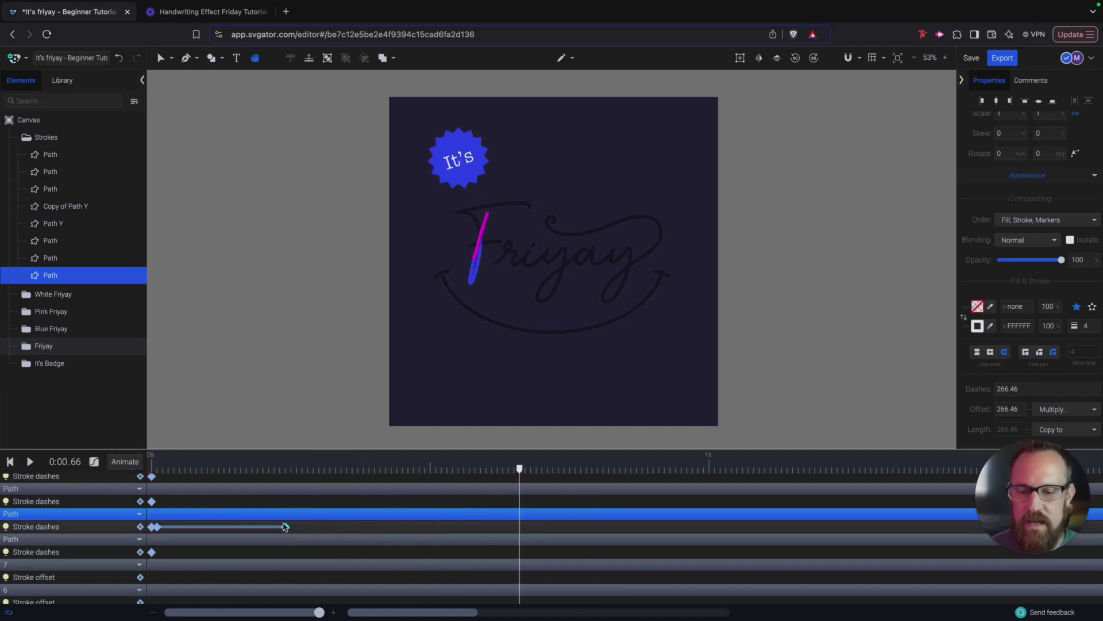
{"action": "left_click_drag", "start_coordinate": [287, 527], "coordinate": [542, 527]}
{"action": "left_click", "coordinate": [163, 463]}
{"action": "key", "text": "space"}
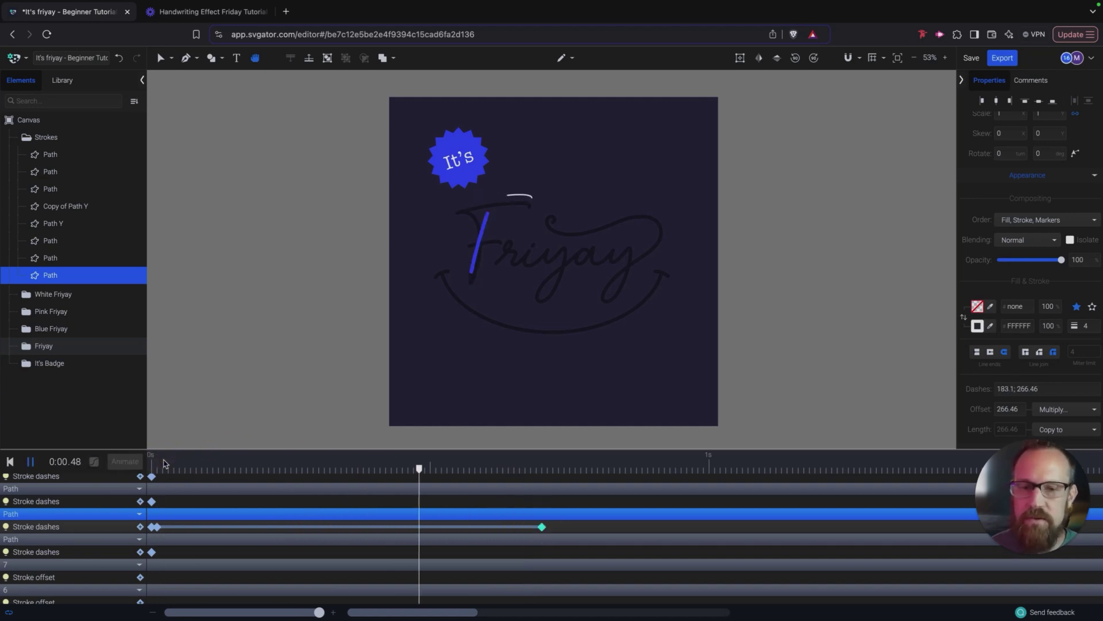
{"action": "key", "text": "space"}
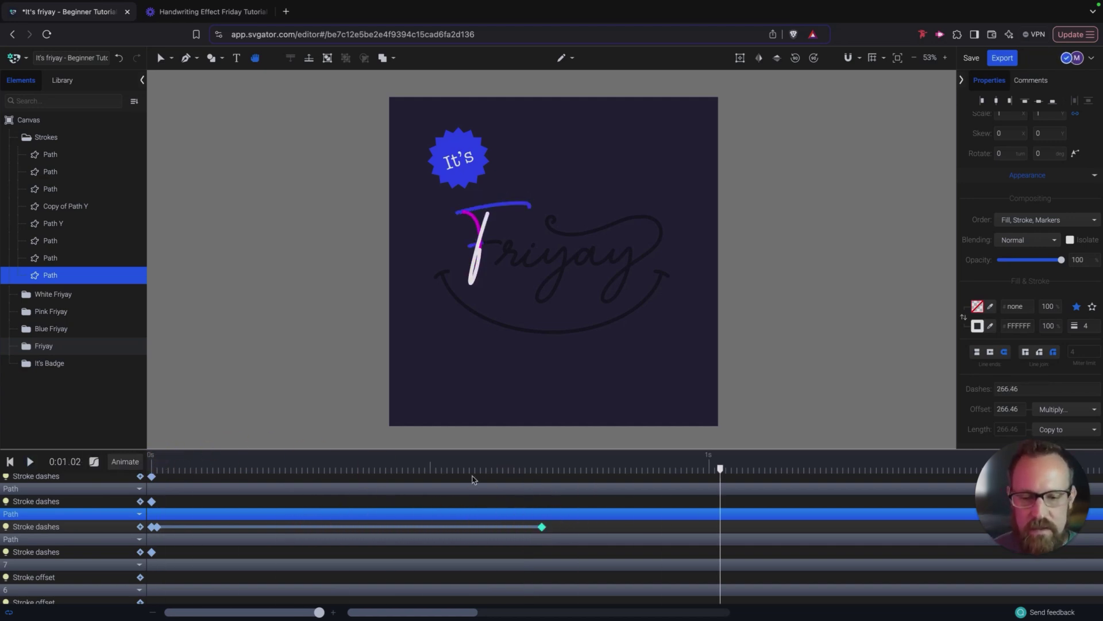
{"action": "mouse_move", "coordinate": [543, 529]}
{"action": "left_mouse_down"}
{"action": "mouse_move", "coordinate": [422, 512]}
{"action": "mouse_move", "coordinate": [431, 510]}
{"action": "left_mouse_up"}
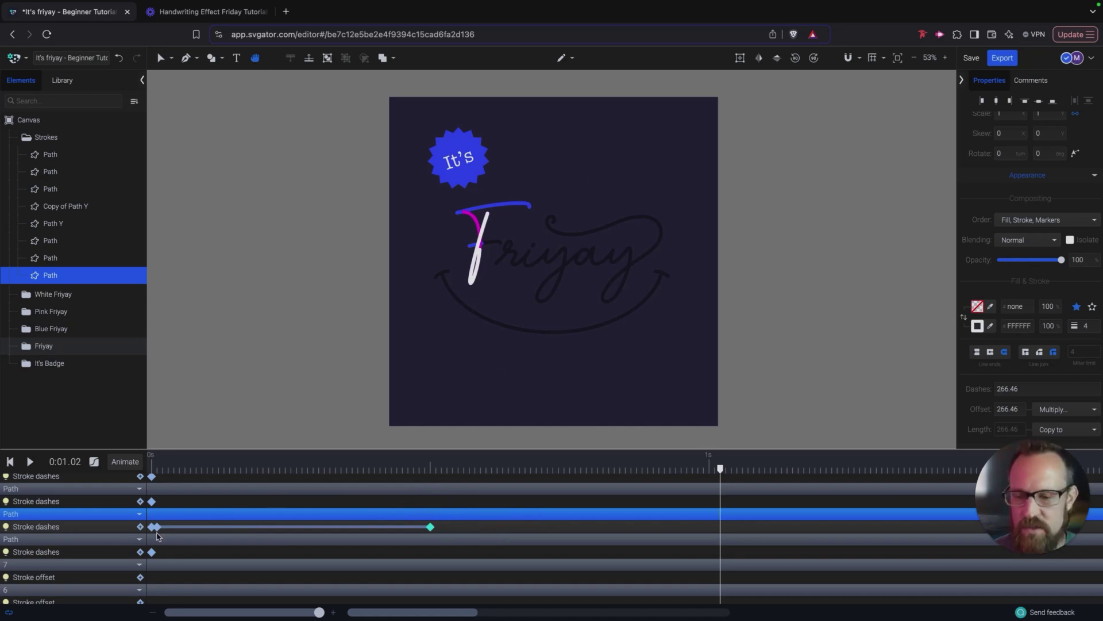
Select the blue F stroke path and key its dashes to a short 5, 300.83 at 0 s
{"action": "left_click", "coordinate": [170, 505]}
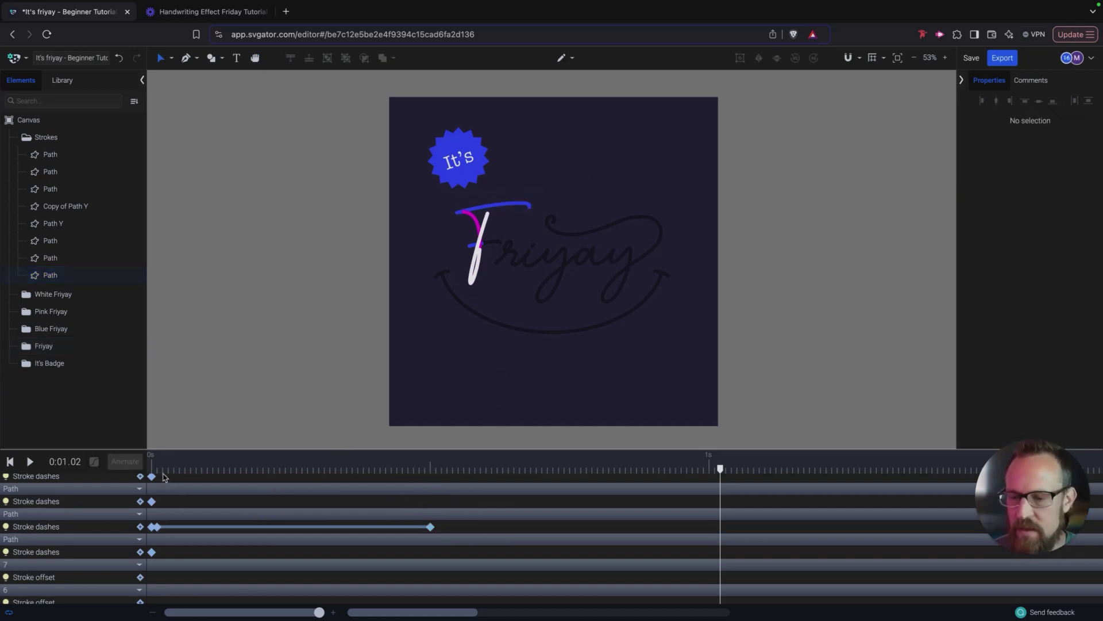
{"action": "left_click", "coordinate": [161, 468]}
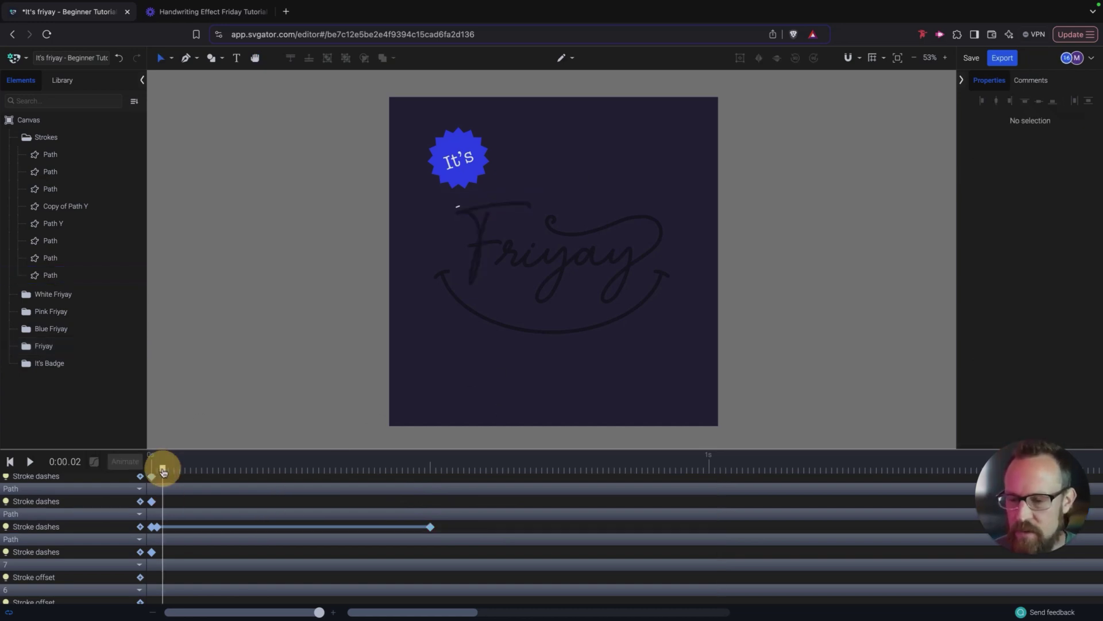
{"action": "left_click", "coordinate": [152, 501]}
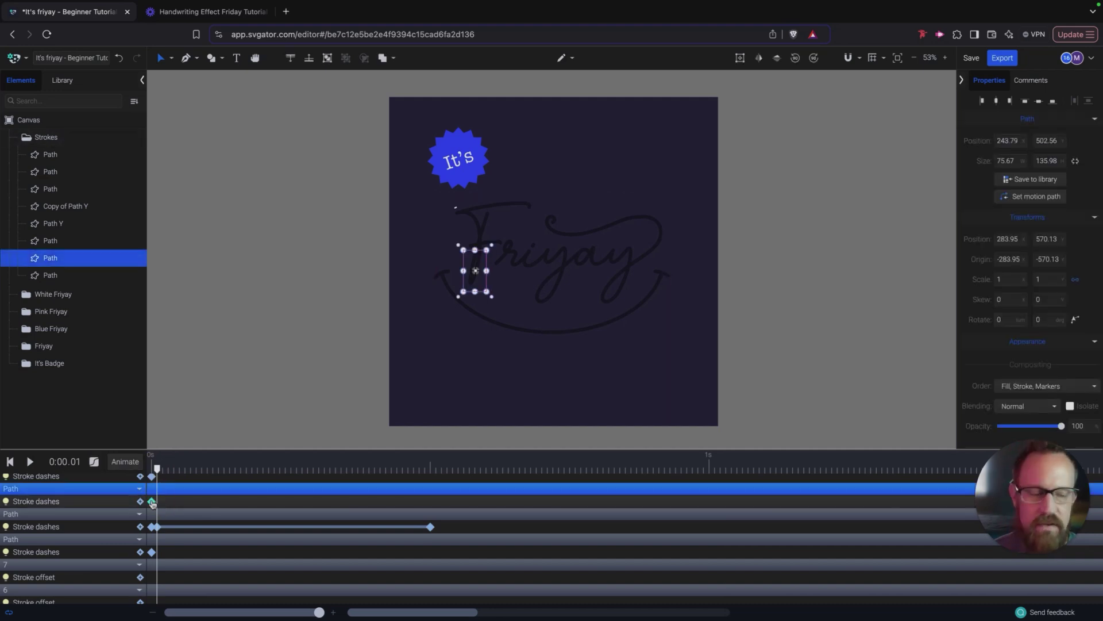
{"action": "scroll", "coordinate": [1066, 388], "scroll_direction": "down", "scroll_amount": 5}
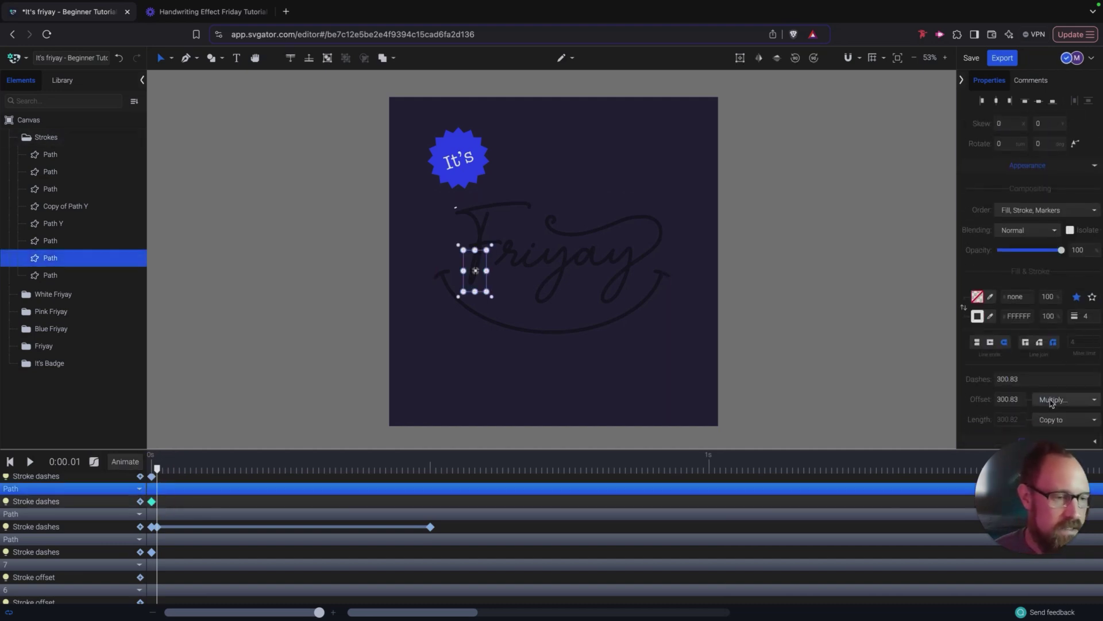
{"action": "left_click", "coordinate": [998, 378]}
{"action": "type", "text": "10"}
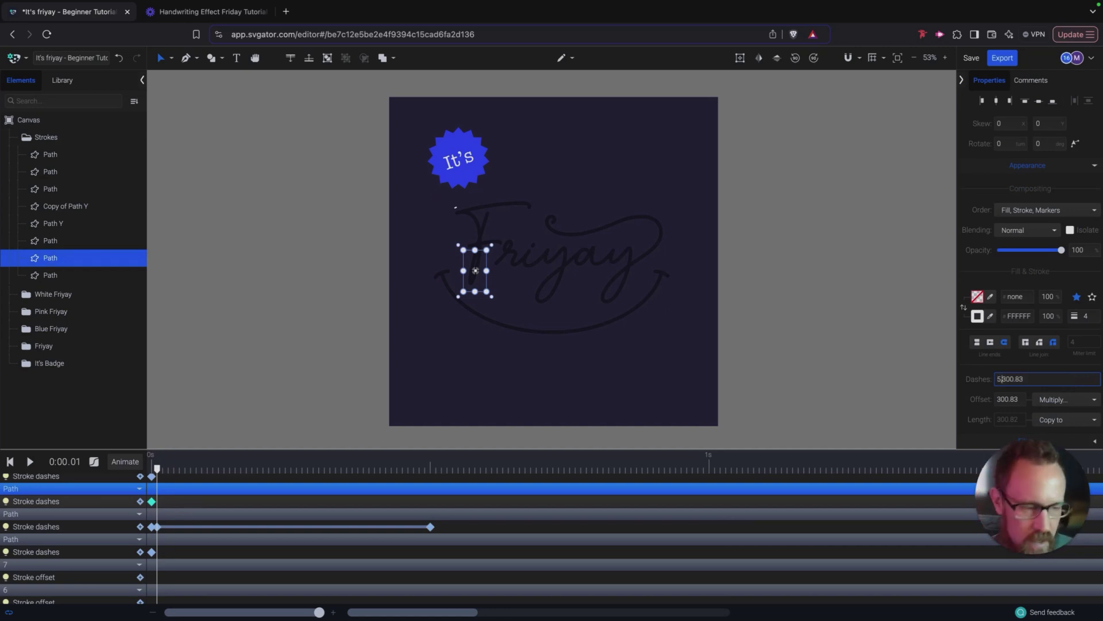
{"action": "type", "text": ","}
{"action": "key", "text": "Return"}
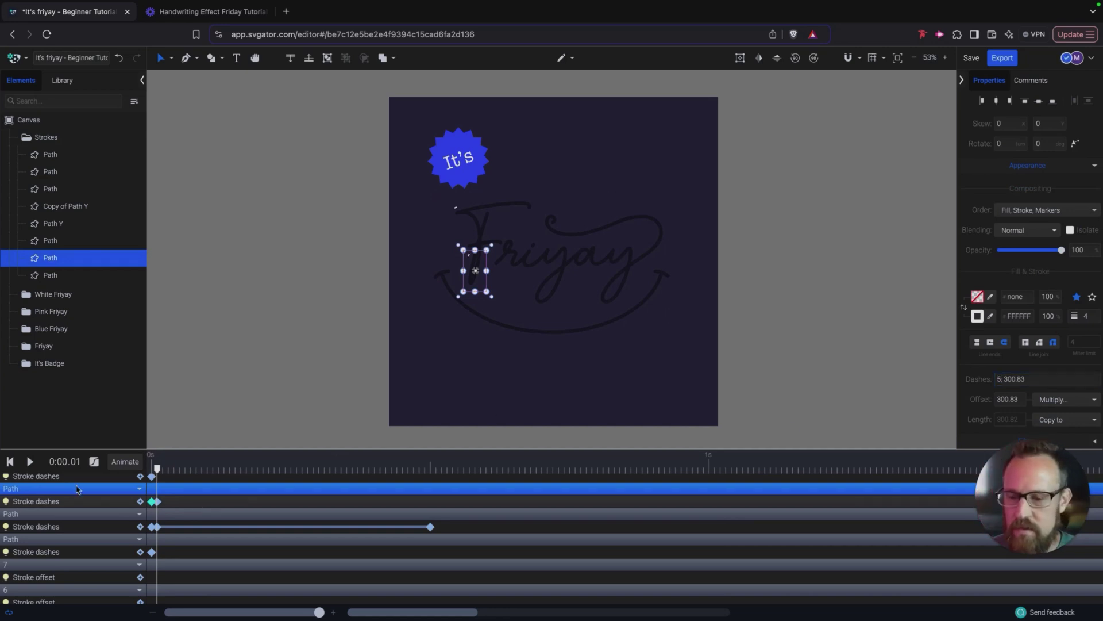
At 0.50 s, set the blue stroke's dashes to the full 300.83, then deselect it
{"action": "left_click_drag", "start_coordinate": [158, 469], "coordinate": [503, 463]}
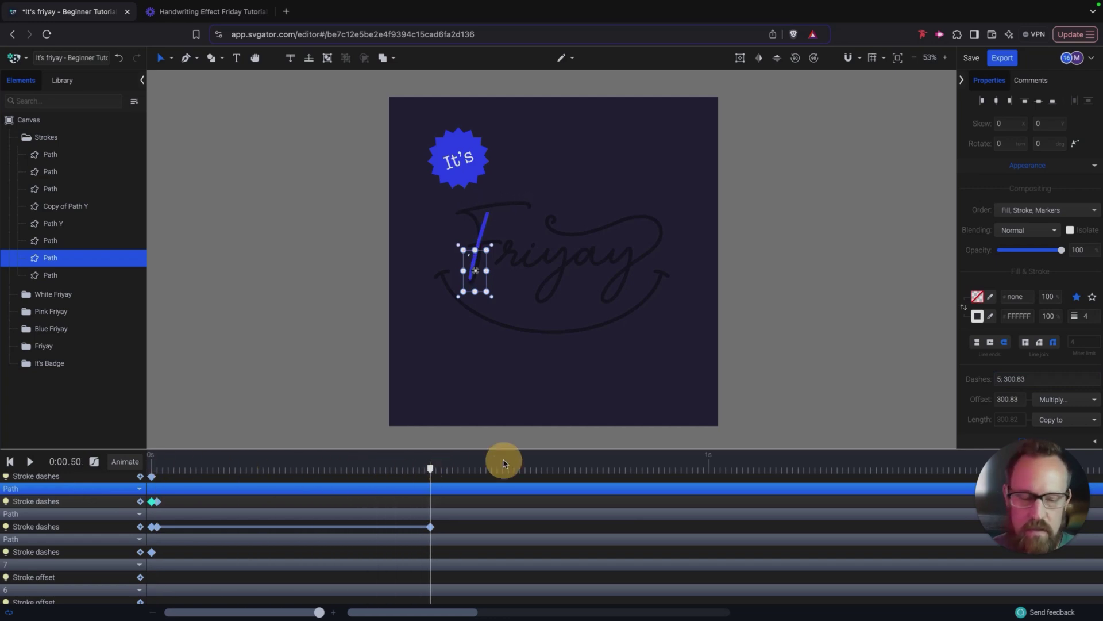
{"action": "left_click", "coordinate": [1001, 377]}
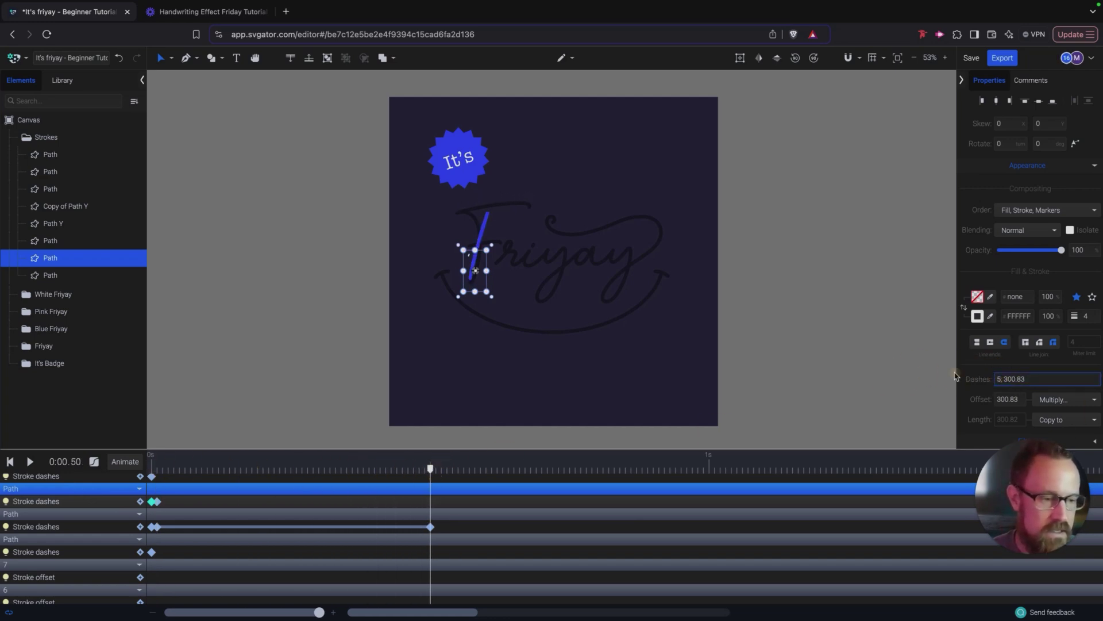
{"action": "left_click_drag", "start_coordinate": [1004, 377], "coordinate": [962, 377]}
{"action": "key", "text": "BackSpace"}
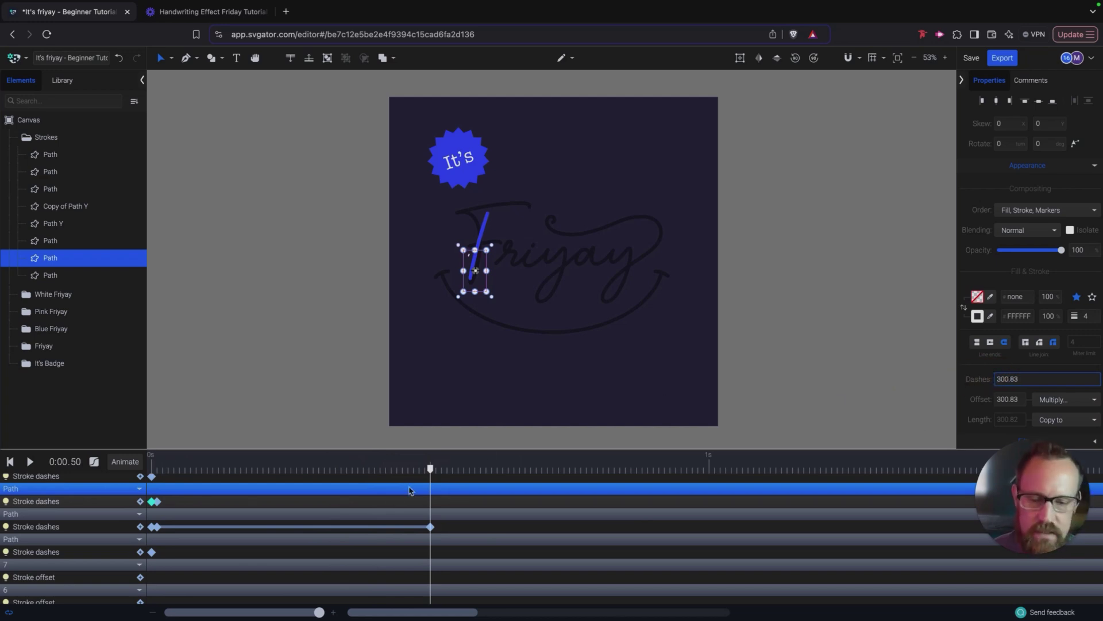
{"action": "left_click", "coordinate": [465, 529]}
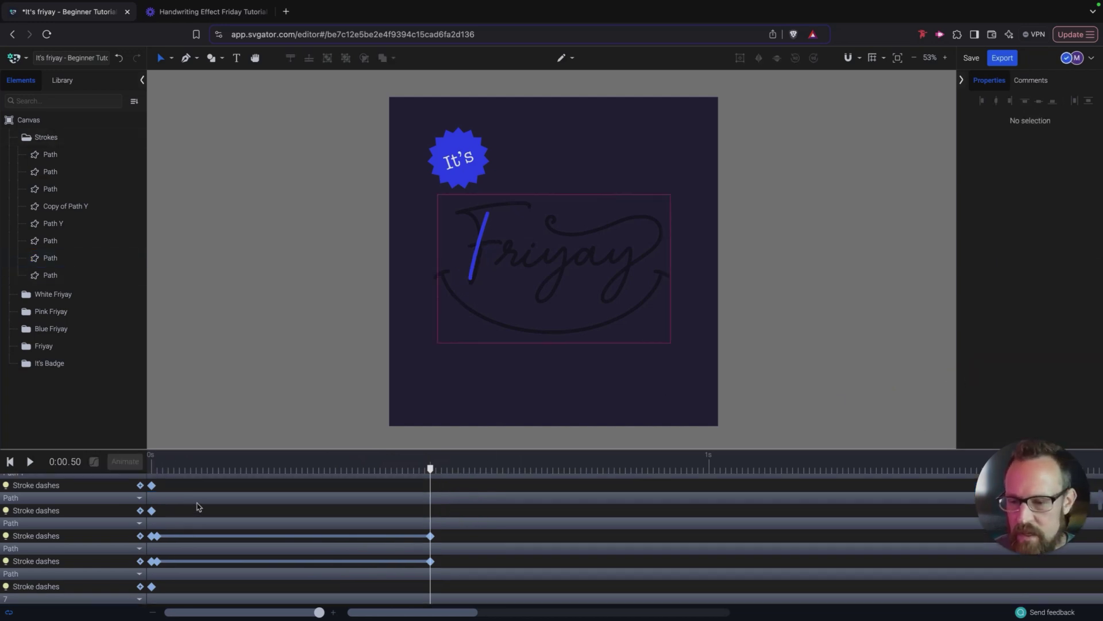
{"action": "left_click", "coordinate": [162, 466]}
{"action": "left_click", "coordinate": [154, 467]}
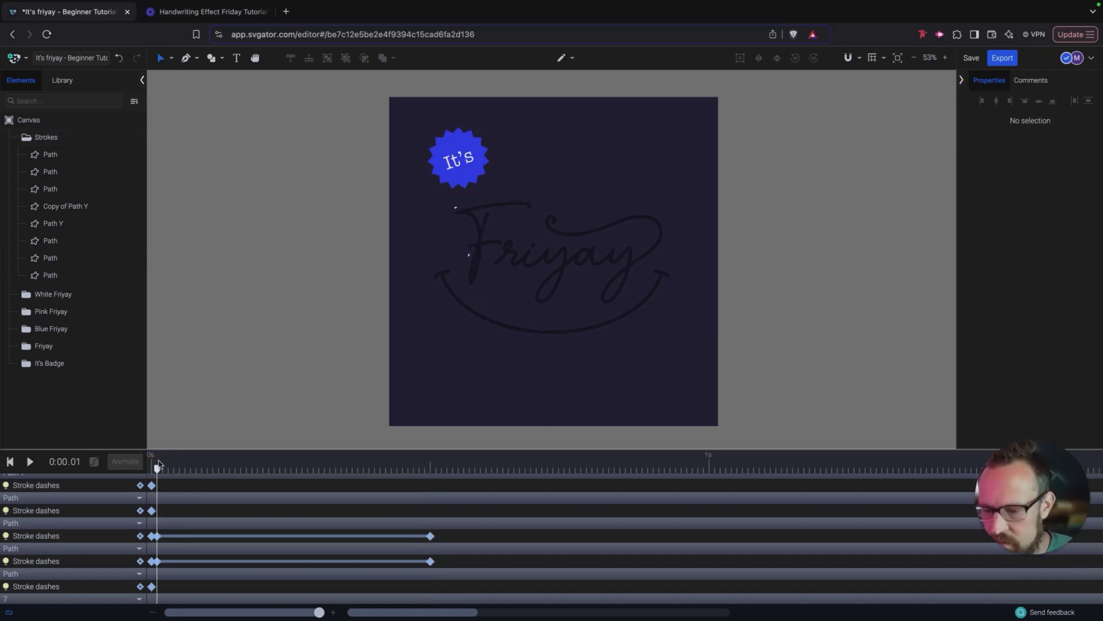
{"action": "left_click", "coordinate": [160, 463]}
{"action": "left_click", "coordinate": [145, 507]}
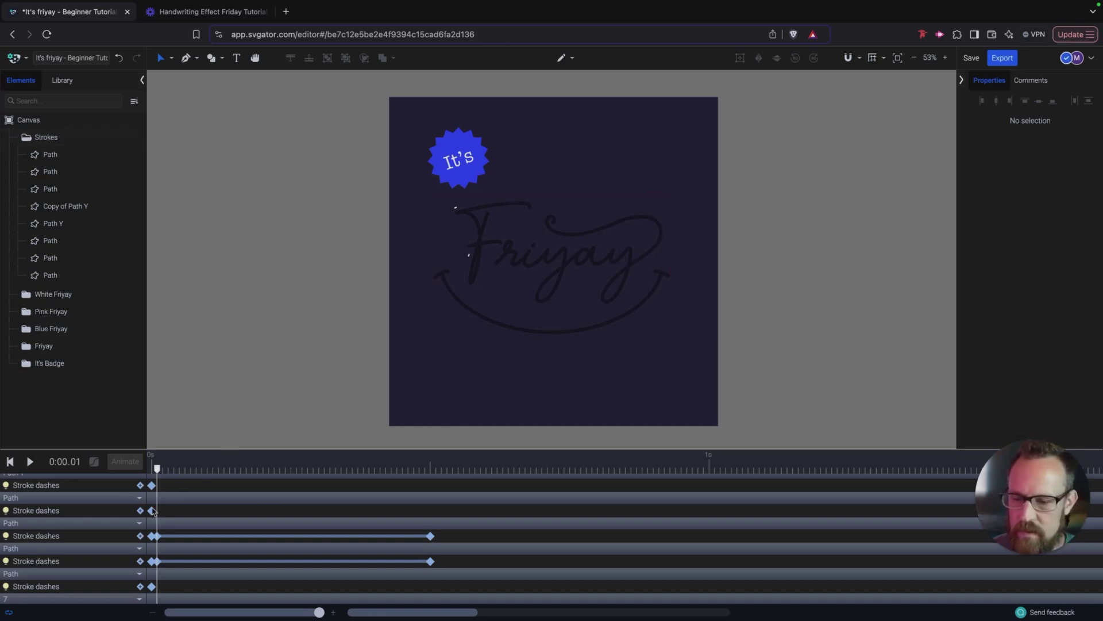
{"action": "left_click", "coordinate": [650, 325]}
{"action": "scroll", "coordinate": [1019, 377], "scroll_direction": "down", "scroll_amount": 5}
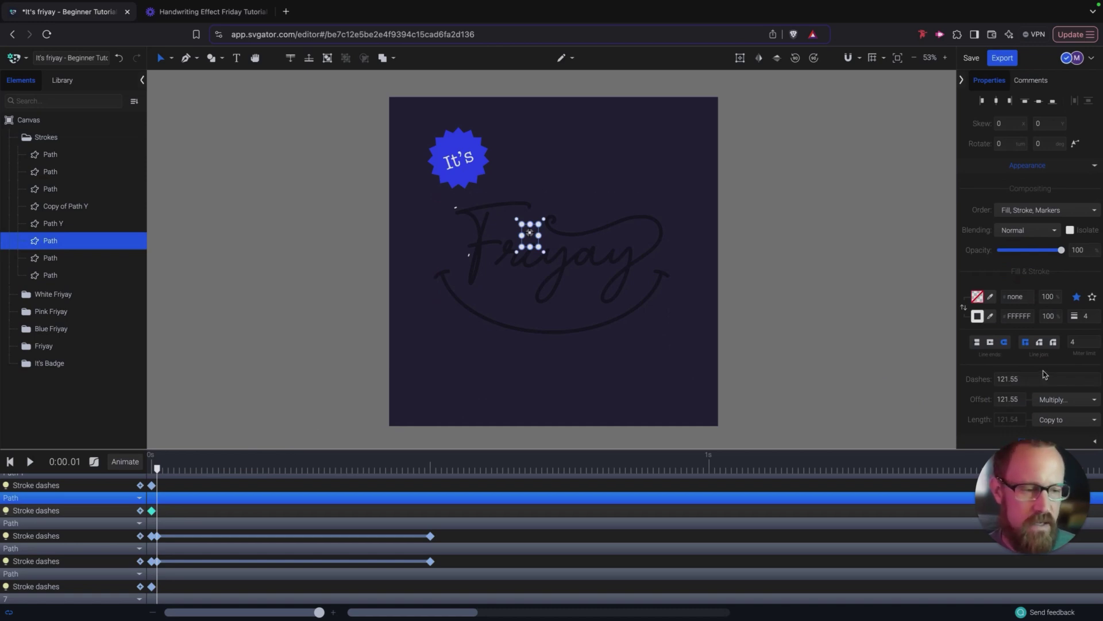
{"action": "left_click", "coordinate": [503, 488]}
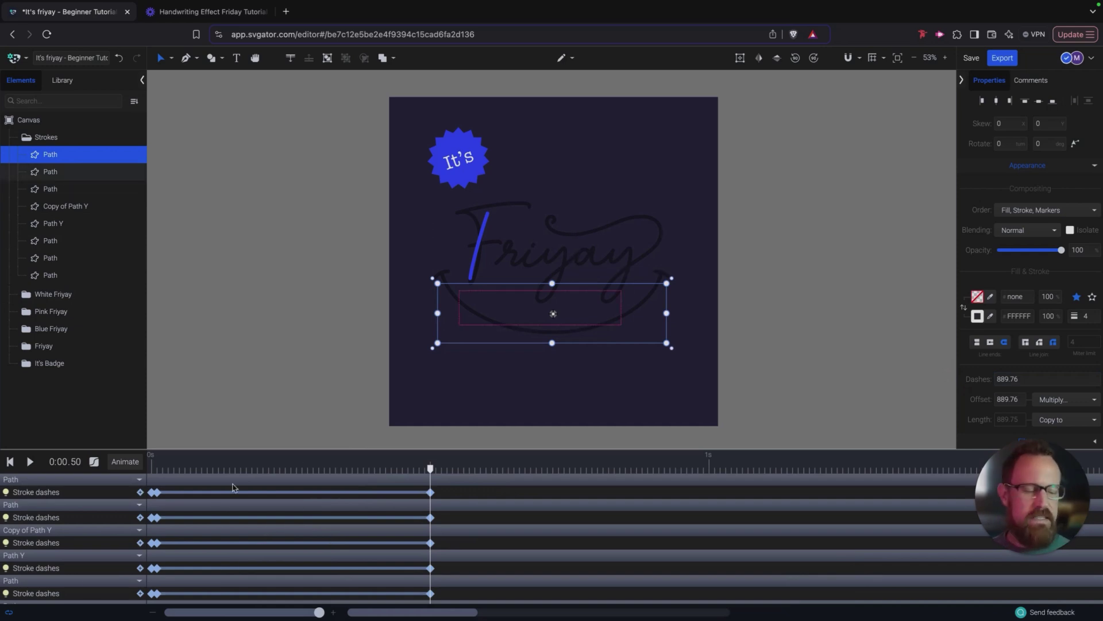
Zoom the timeline out, pick the F downstroke on the canvas, and marquee its Stroke dashes keyframes
{"action": "scroll", "coordinate": [404, 426], "scroll_direction": "down", "scroll_amount": 2}
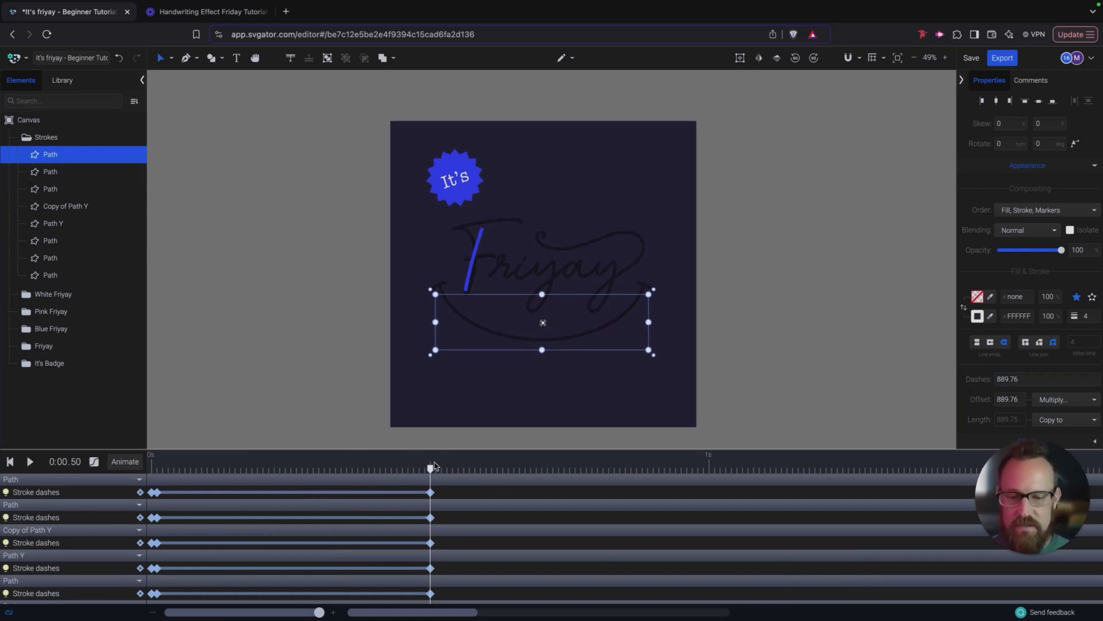
{"action": "left_click_drag", "start_coordinate": [319, 611], "coordinate": [208, 603]}
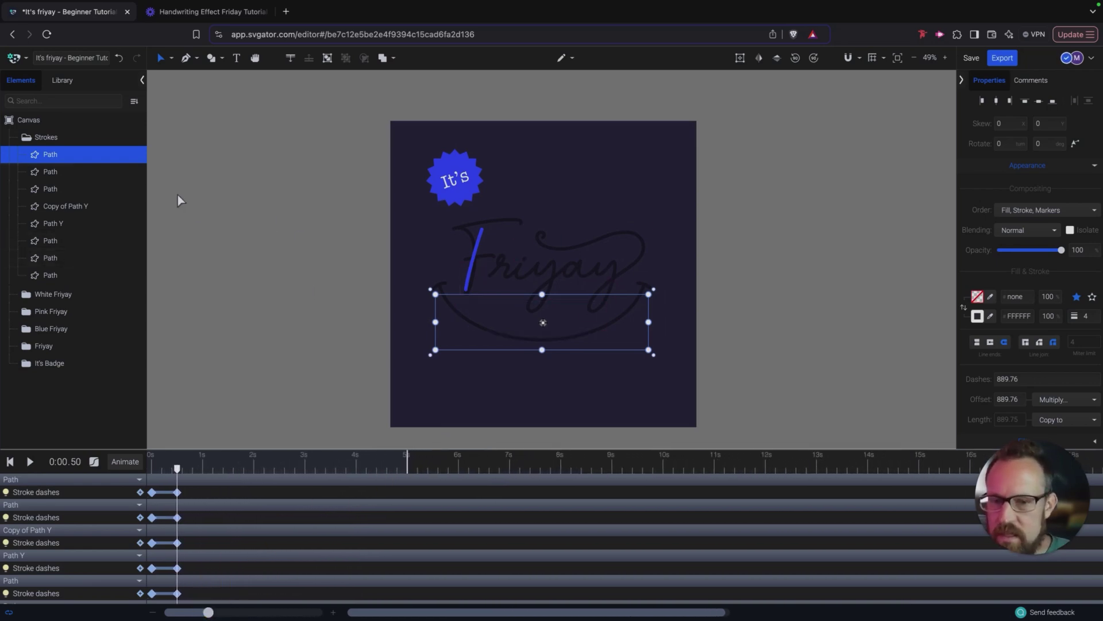
{"action": "left_click", "coordinate": [163, 467]}
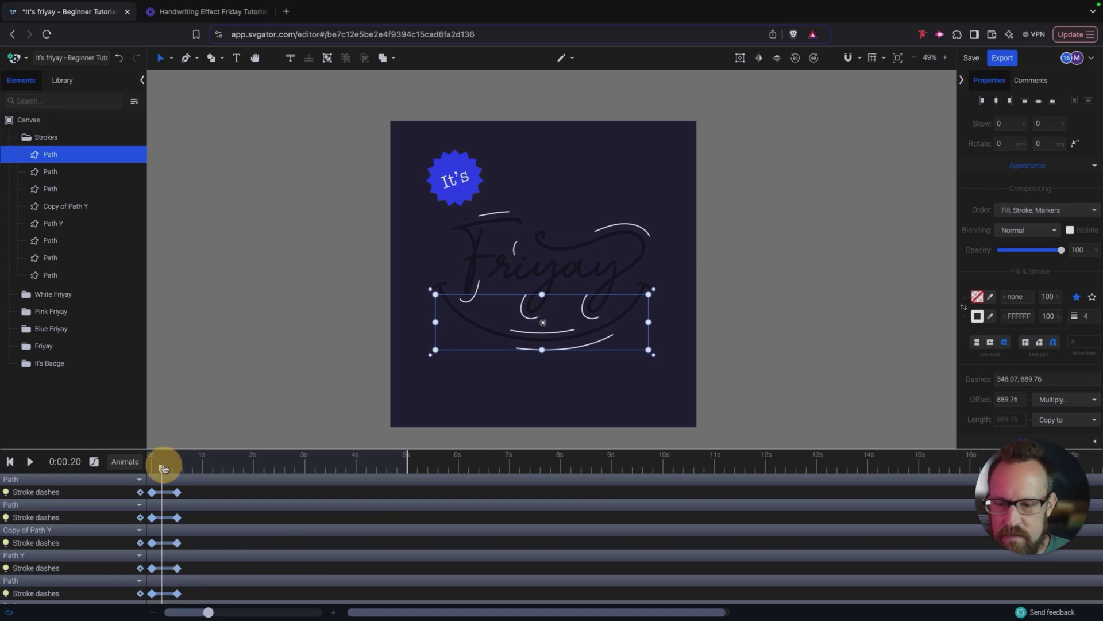
{"action": "left_click", "coordinate": [479, 288]}
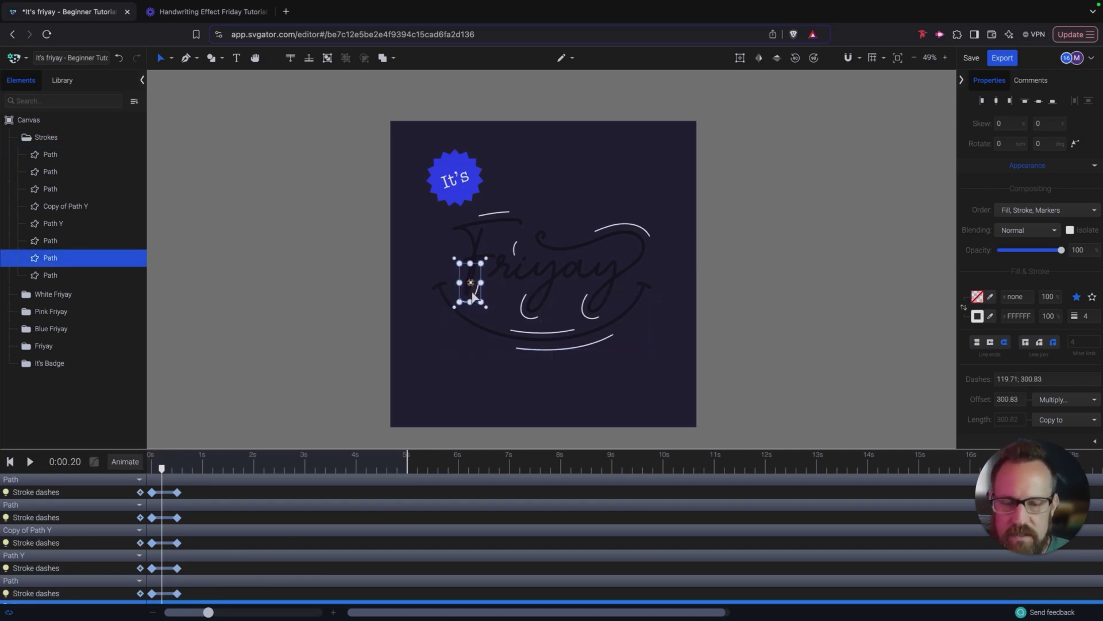
{"action": "scroll", "coordinate": [189, 526], "scroll_direction": "down", "scroll_amount": 5}
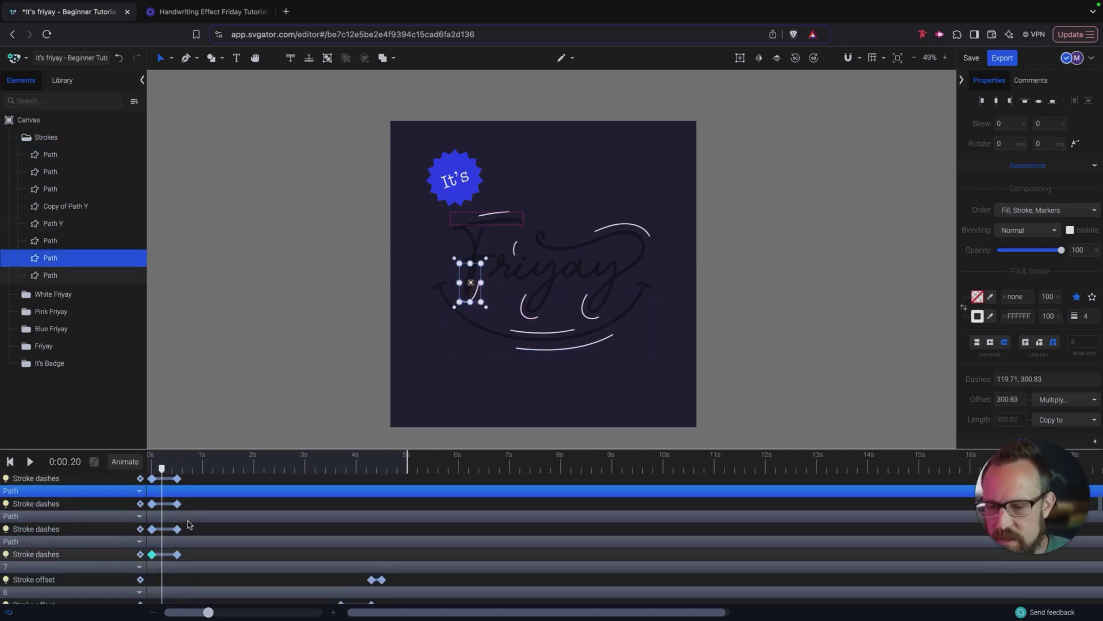
{"action": "left_click", "coordinate": [166, 542]}
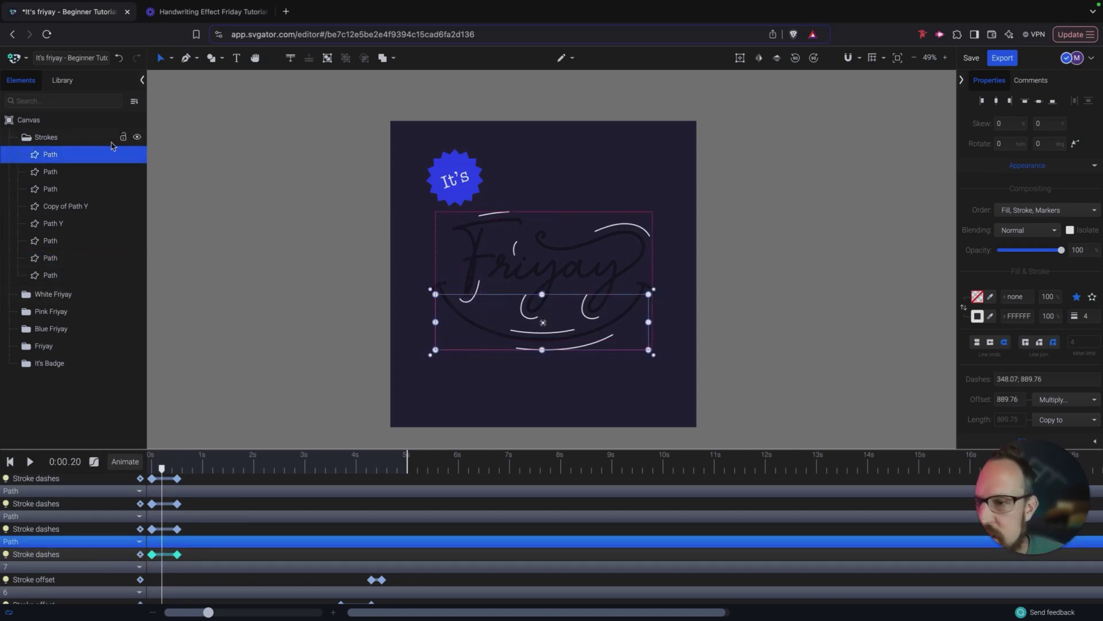
{"action": "left_click", "coordinate": [486, 284]}
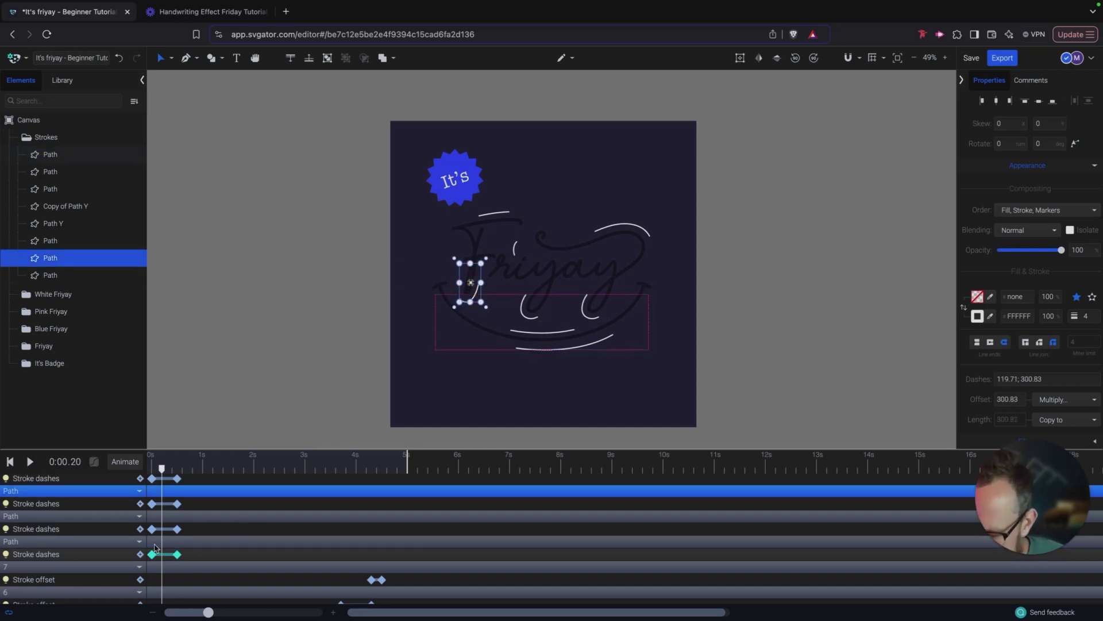
{"action": "scroll", "coordinate": [164, 535], "scroll_direction": "up", "scroll_amount": 1}
{"action": "left_click_drag", "start_coordinate": [197, 505], "coordinate": [123, 534]}
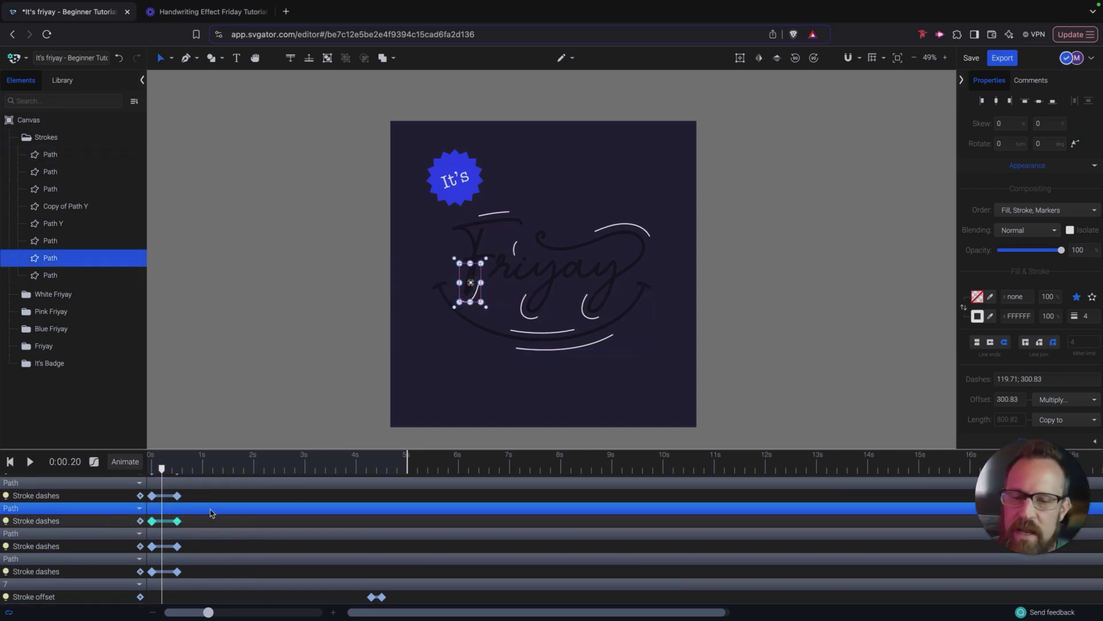
Delay the F downstroke's dash keyframes to about 0.8 s and preview it
{"action": "key", "text": "space"}
{"action": "key", "text": "space"}
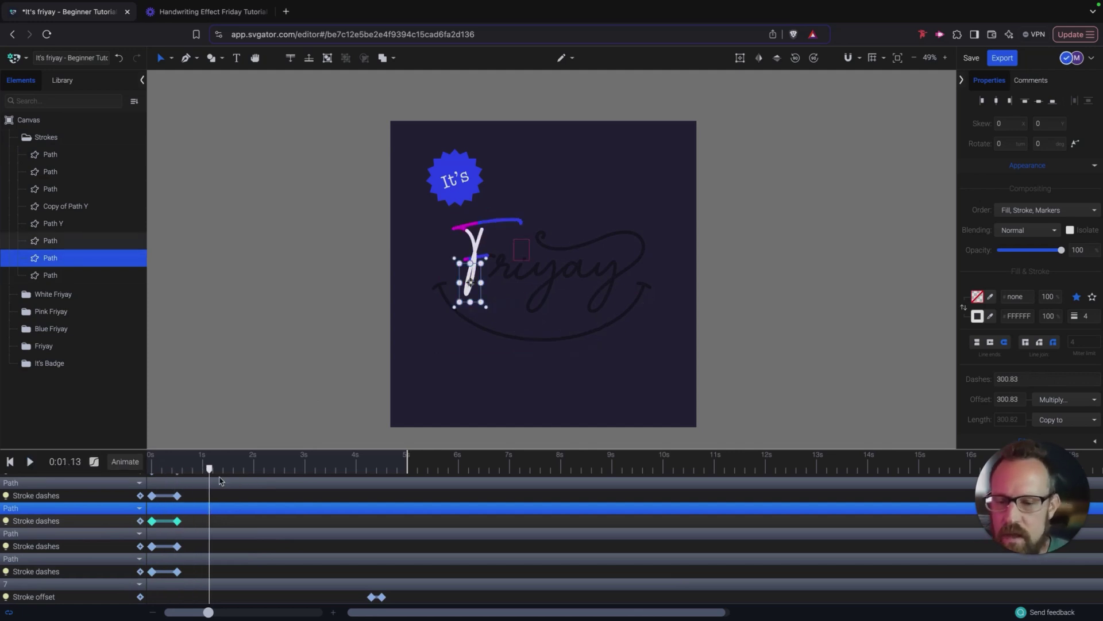
{"action": "left_click_drag", "start_coordinate": [210, 468], "coordinate": [178, 472]}
{"action": "key", "text": "space"}
{"action": "key", "text": "space"}
{"action": "key", "text": "space"}
{"action": "left_click_drag", "start_coordinate": [152, 522], "coordinate": [200, 523]}
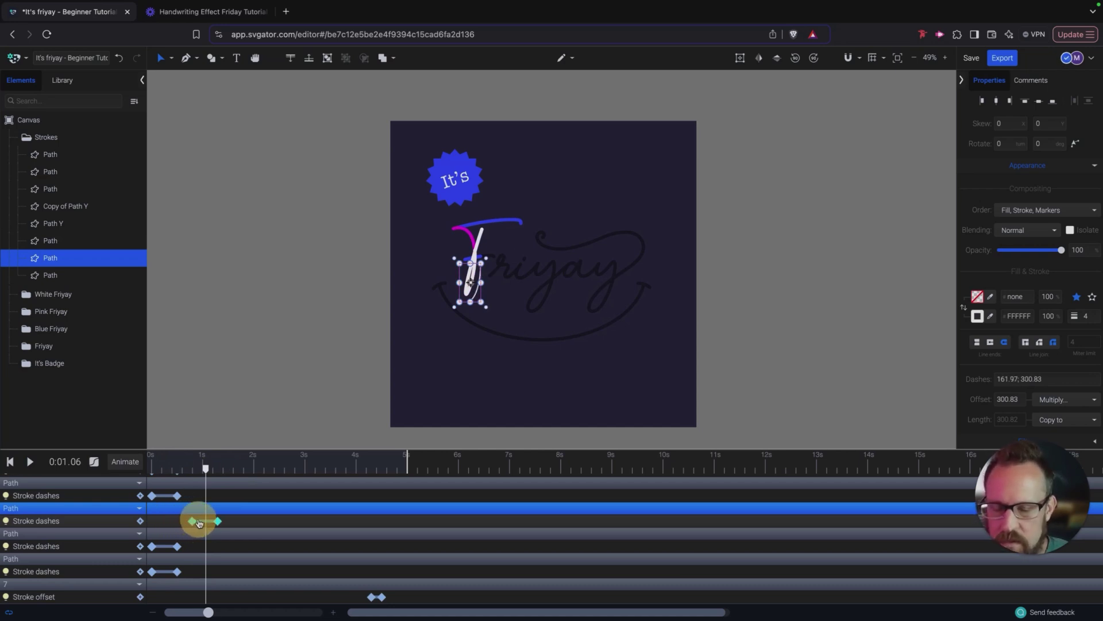
{"action": "left_click", "coordinate": [187, 468]}
{"action": "key", "text": "space"}
{"action": "key", "text": "space"}
{"action": "left_click", "coordinate": [184, 468]}
{"action": "key", "text": "space"}
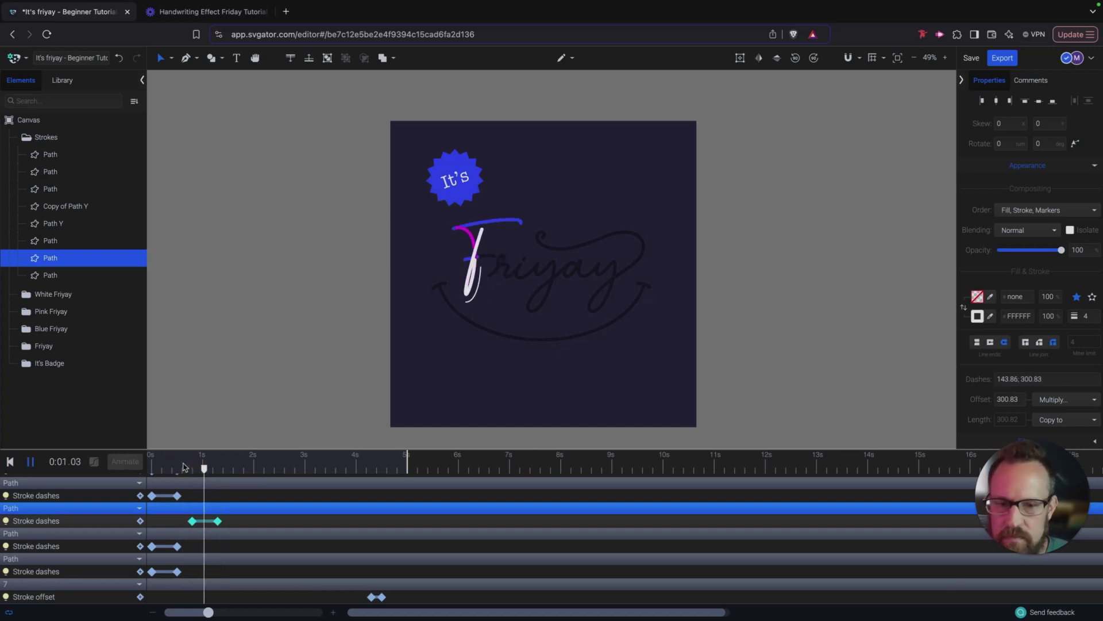
{"action": "key", "text": "space"}
{"action": "left_click", "coordinate": [183, 469]}
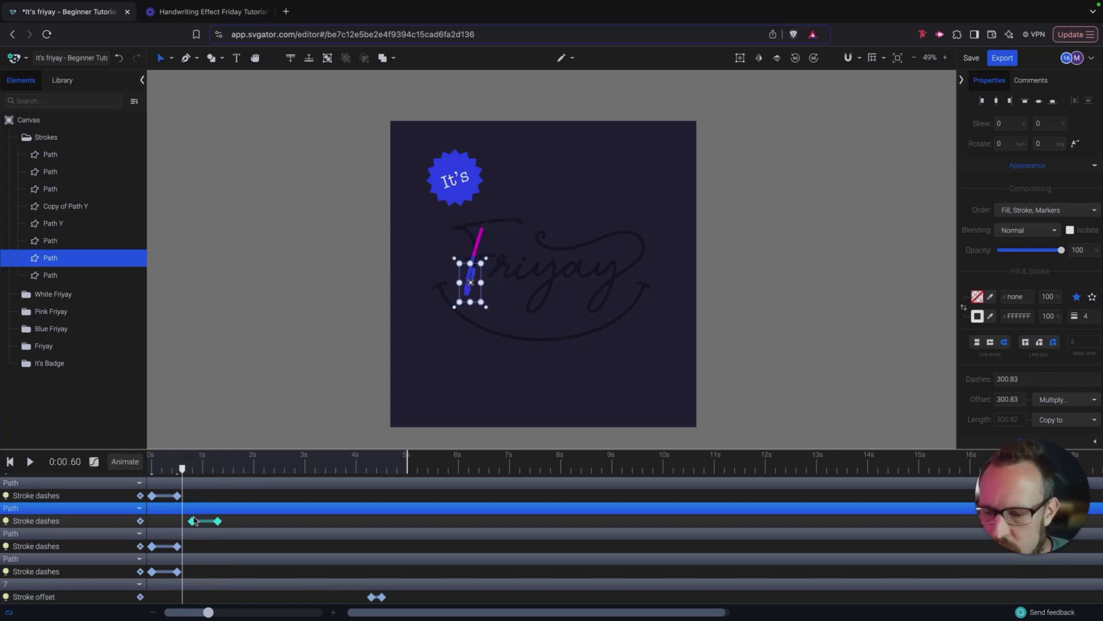
Nudge the F downstroke earlier so it starts around 0.4 s, and preview the result
{"action": "left_click_drag", "start_coordinate": [194, 522], "coordinate": [174, 521]}
{"action": "left_click", "coordinate": [166, 462]}
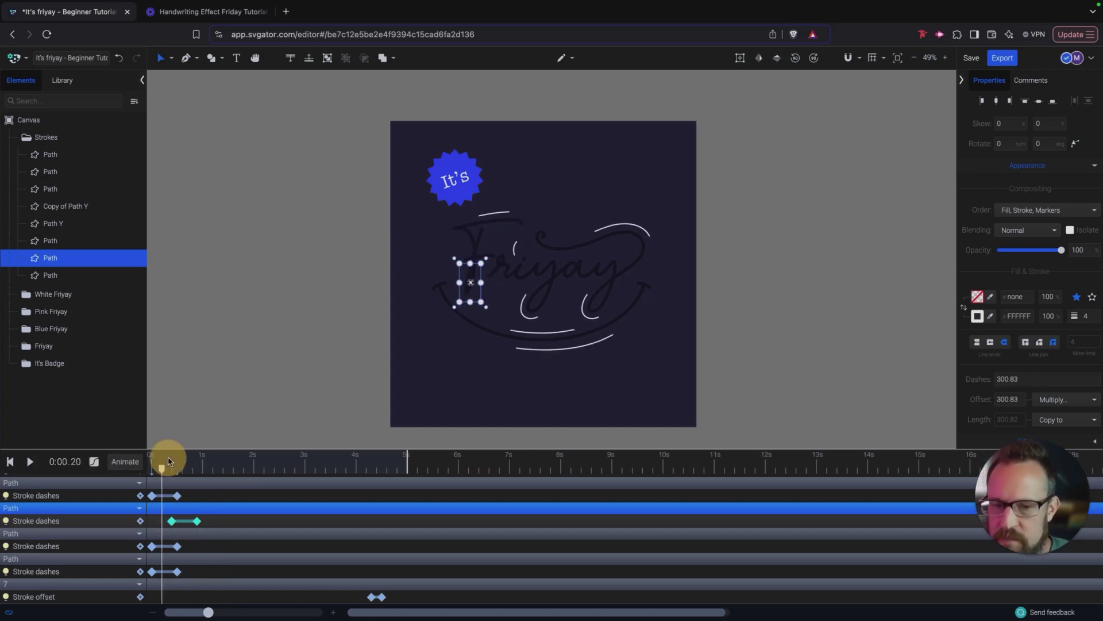
{"action": "key", "text": "space"}
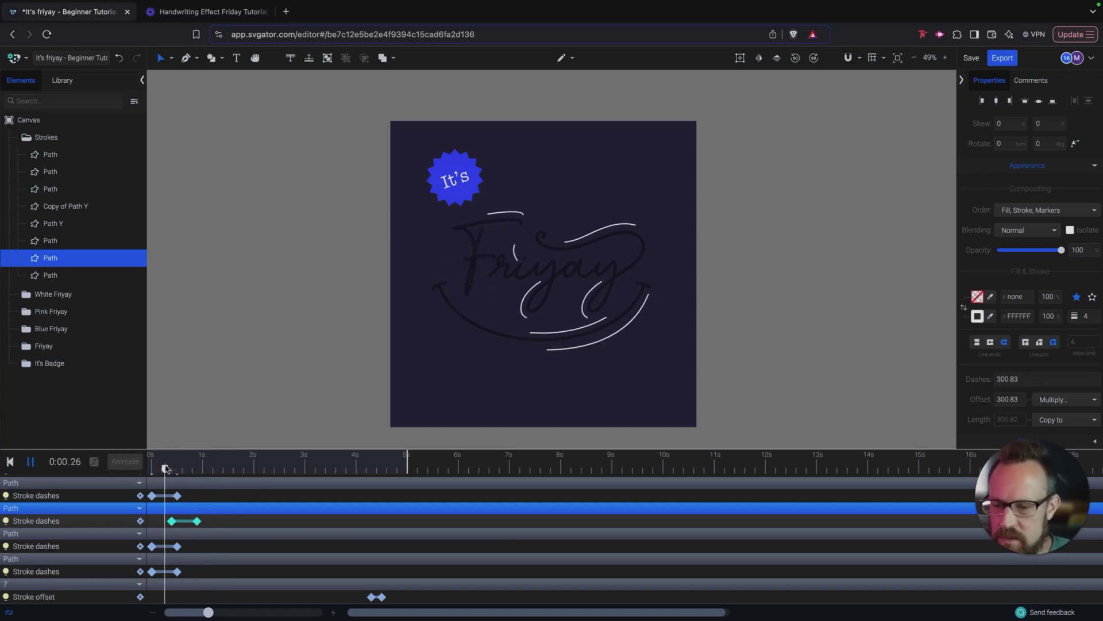
{"action": "key", "text": "space"}
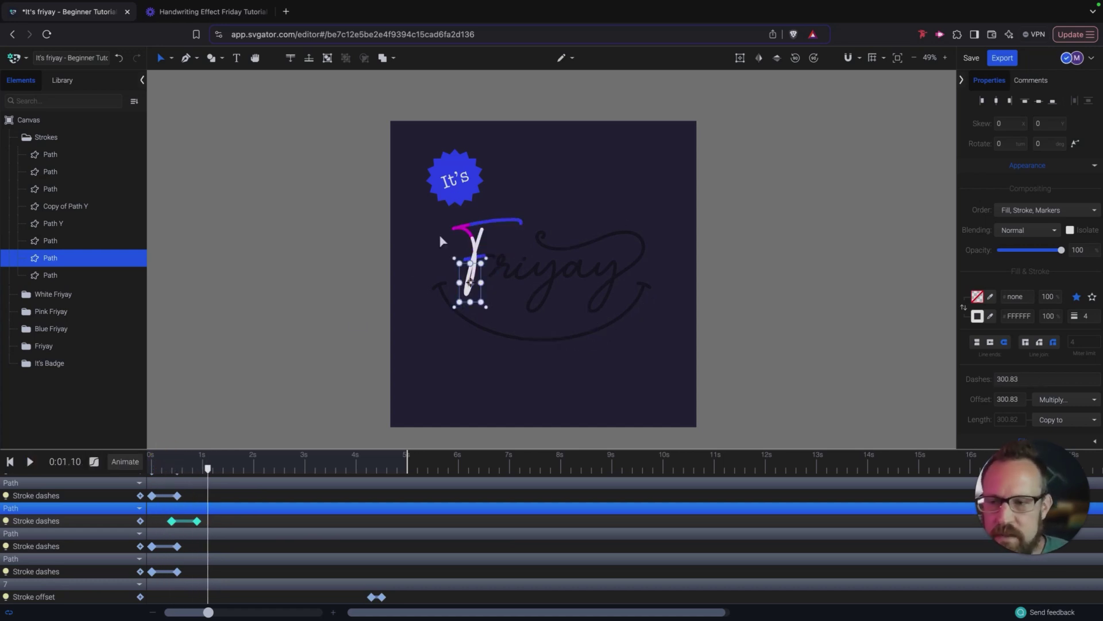
{"action": "left_click", "coordinate": [69, 275]}
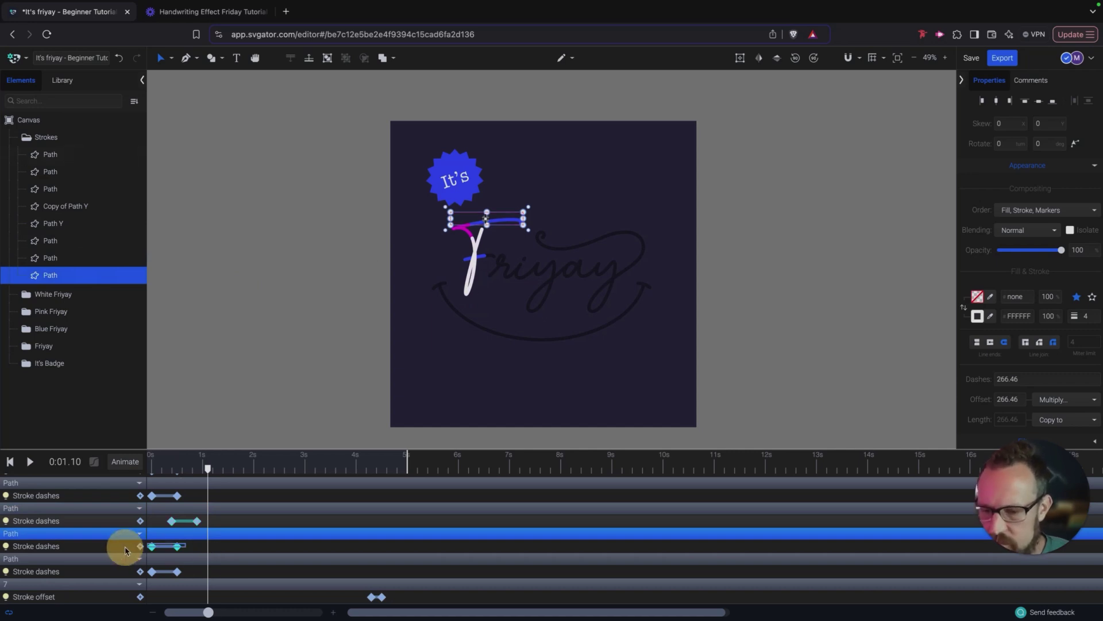
Delay the F crossbar's draw-on until after the downstroke and preview it
{"action": "left_click", "coordinate": [155, 548]}
{"action": "left_click_drag", "start_coordinate": [156, 548], "coordinate": [208, 547]}
{"action": "left_click_drag", "start_coordinate": [208, 467], "coordinate": [167, 470]}
{"action": "key", "text": "space"}
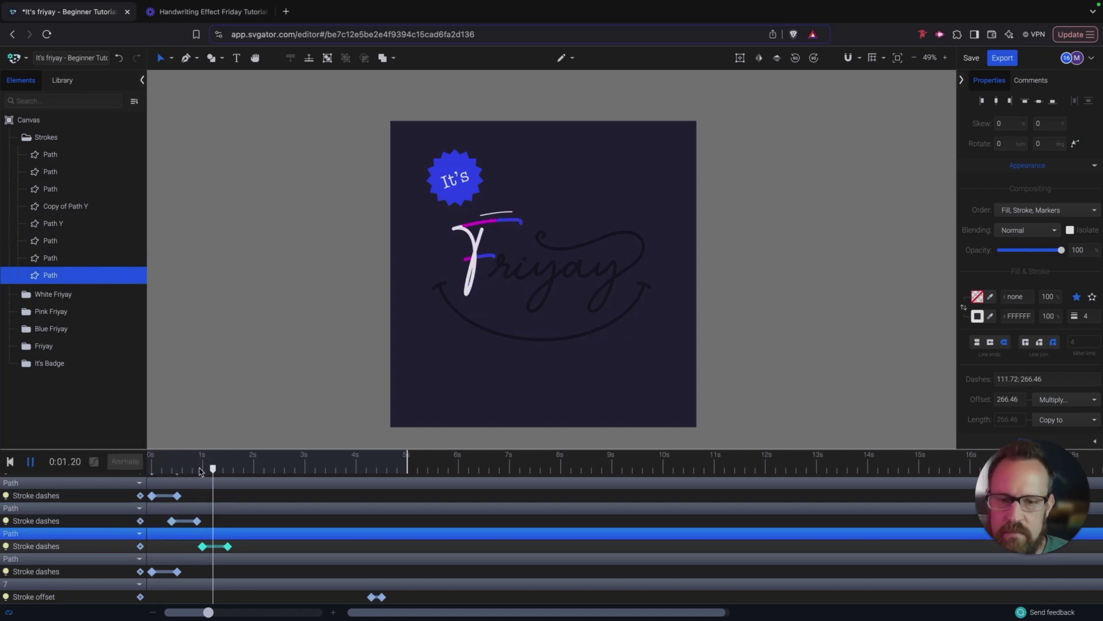
{"action": "left_click", "coordinate": [177, 470]}
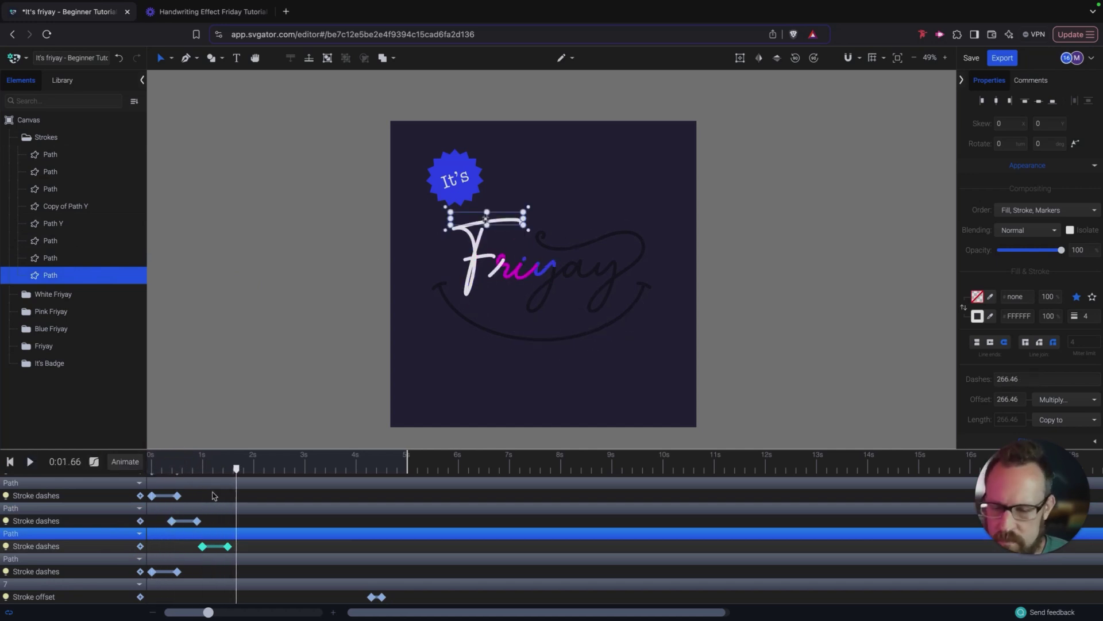
Delay the short stroke near the i to about 1.6 s and shorten its draw duration
{"action": "left_click", "coordinate": [57, 257]}
{"action": "left_click", "coordinate": [66, 241]}
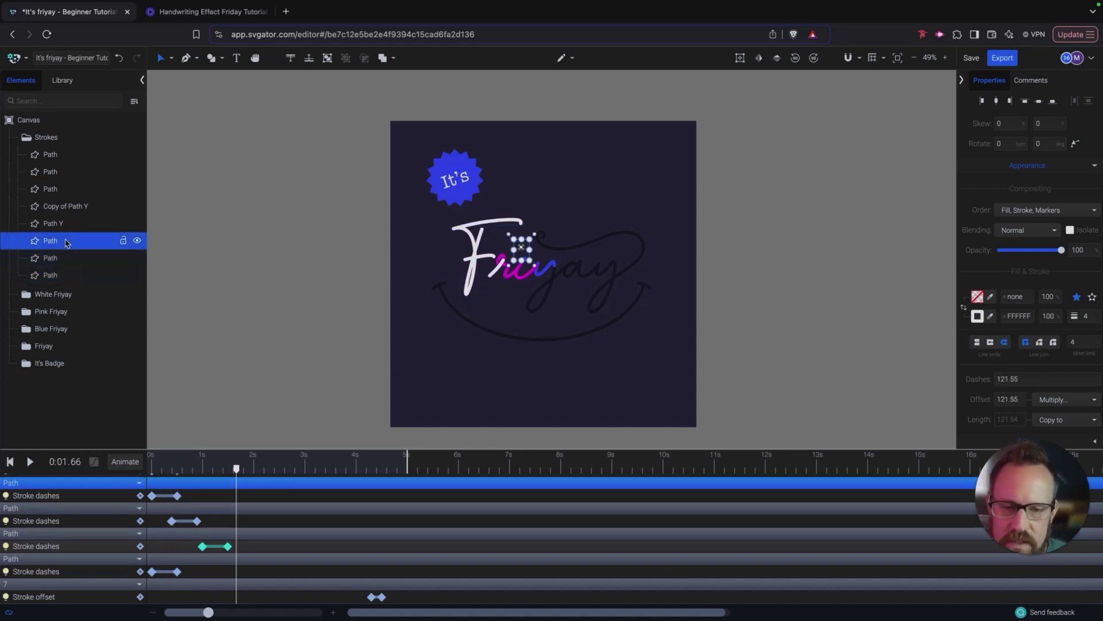
{"action": "scroll", "coordinate": [224, 523], "scroll_direction": "up", "scroll_amount": 1}
{"action": "left_click", "coordinate": [161, 524]}
{"action": "left_click_drag", "start_coordinate": [161, 524], "coordinate": [241, 524]}
{"action": "left_click_drag", "start_coordinate": [236, 470], "coordinate": [192, 470]}
{"action": "key", "text": "space"}
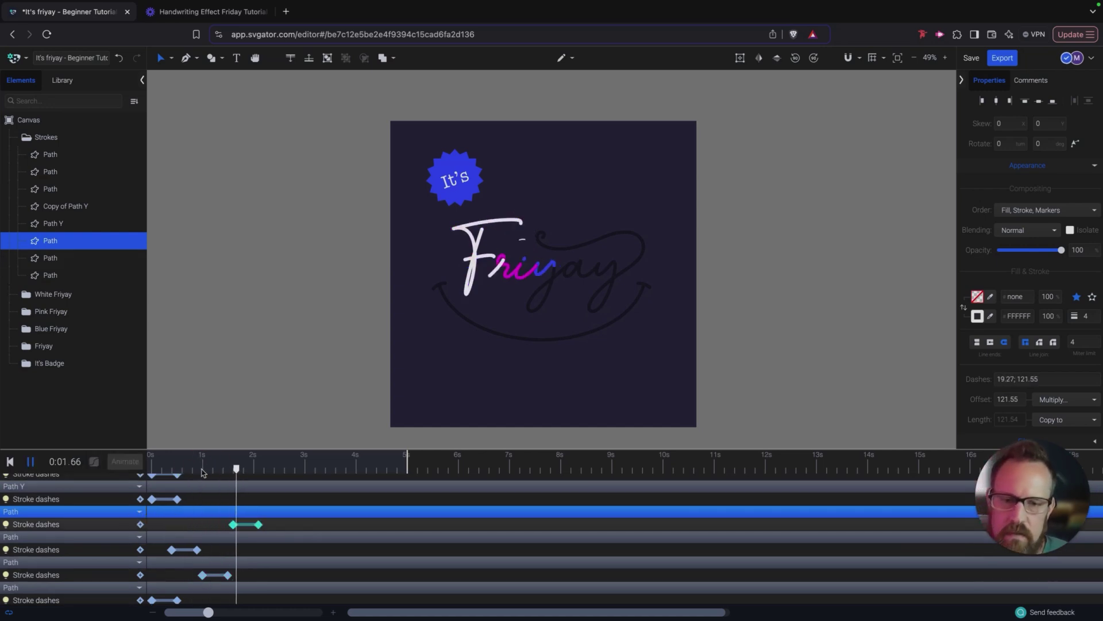
{"action": "left_click", "coordinate": [259, 524]}
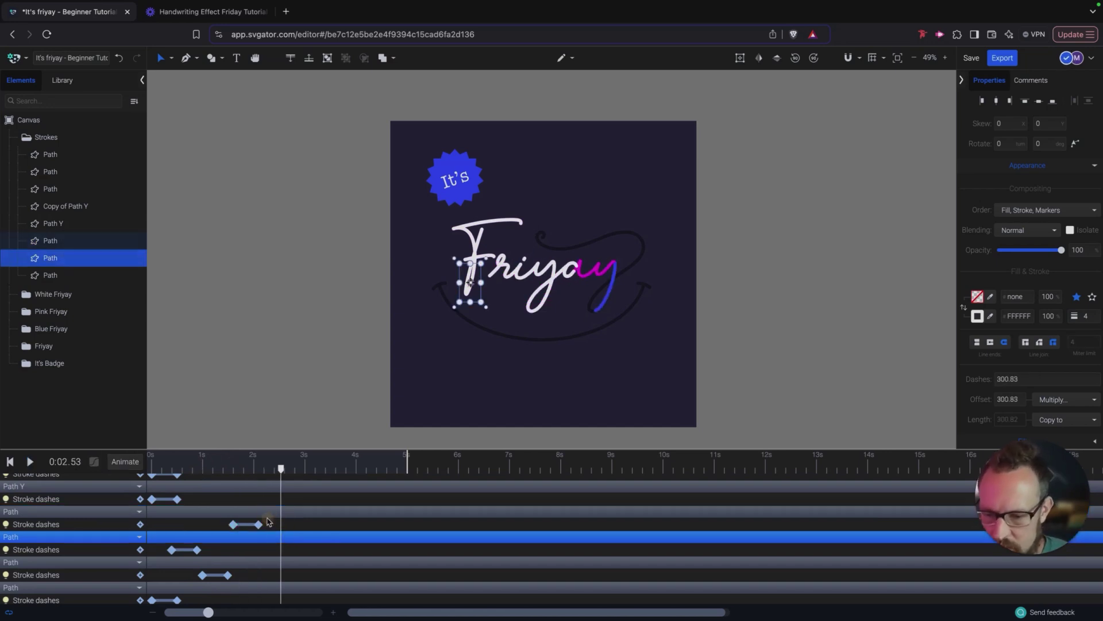
{"action": "left_click_drag", "start_coordinate": [263, 526], "coordinate": [241, 524]}
{"action": "left_click", "coordinate": [253, 524]}
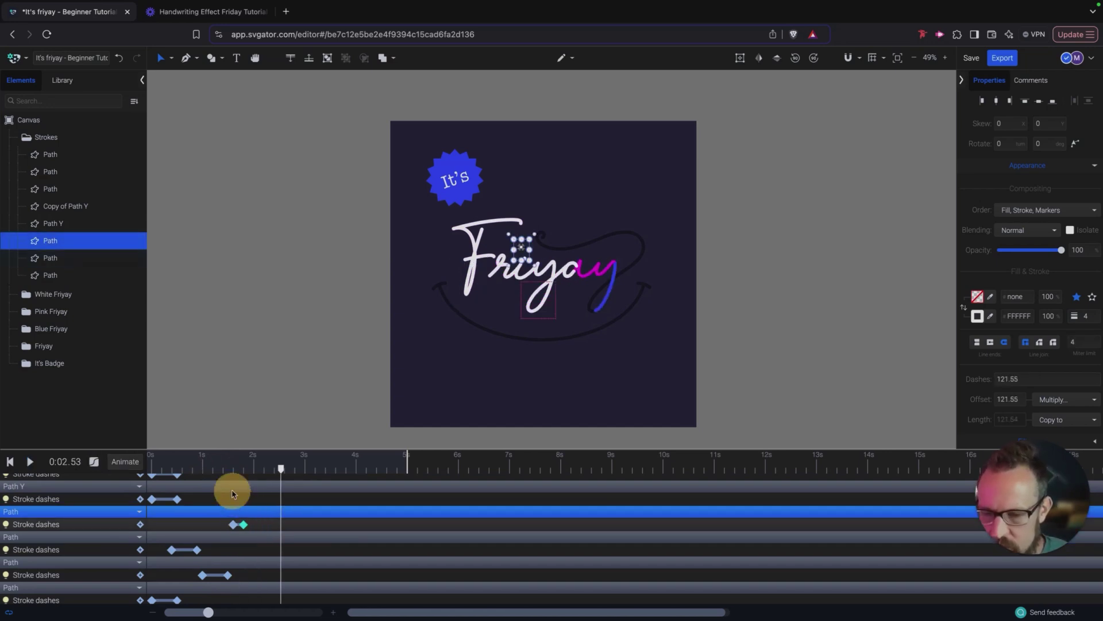
{"action": "left_click", "coordinate": [230, 470]}
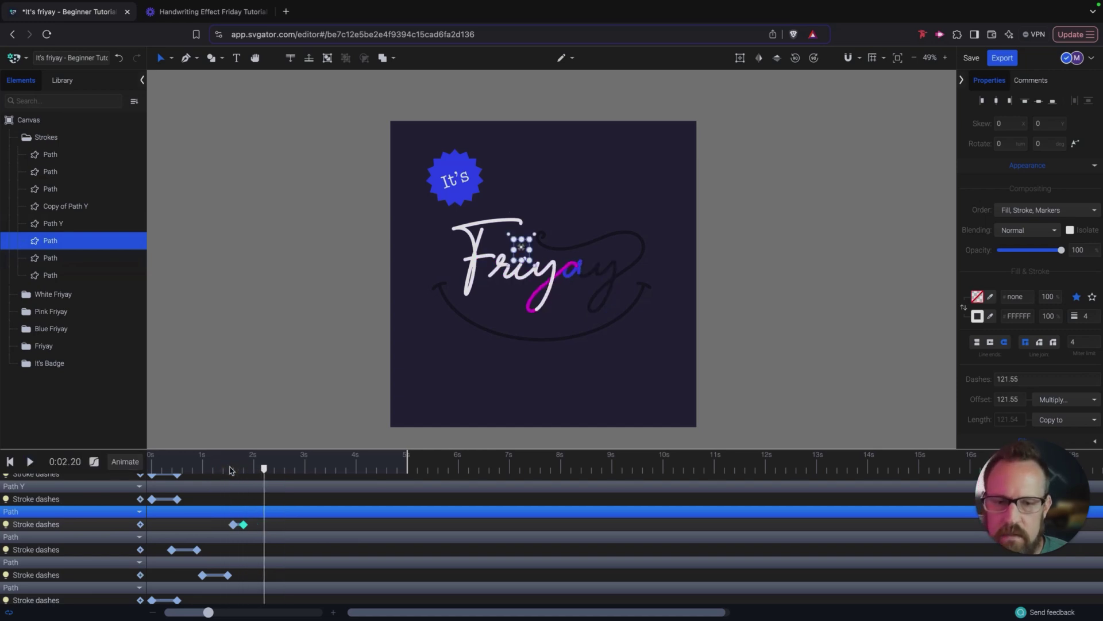
{"action": "left_click_drag", "start_coordinate": [246, 526], "coordinate": [256, 527]}
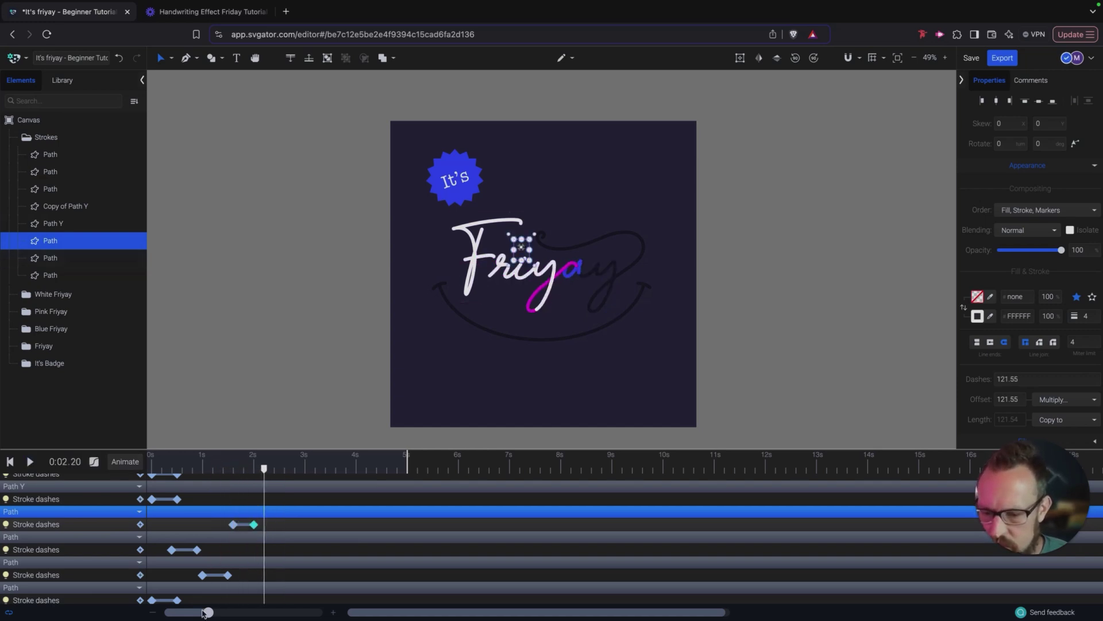
Zoom the timeline to the first three seconds and move that stroke to about 1.9–2.2 s
{"action": "left_click_drag", "start_coordinate": [208, 614], "coordinate": [257, 612]}
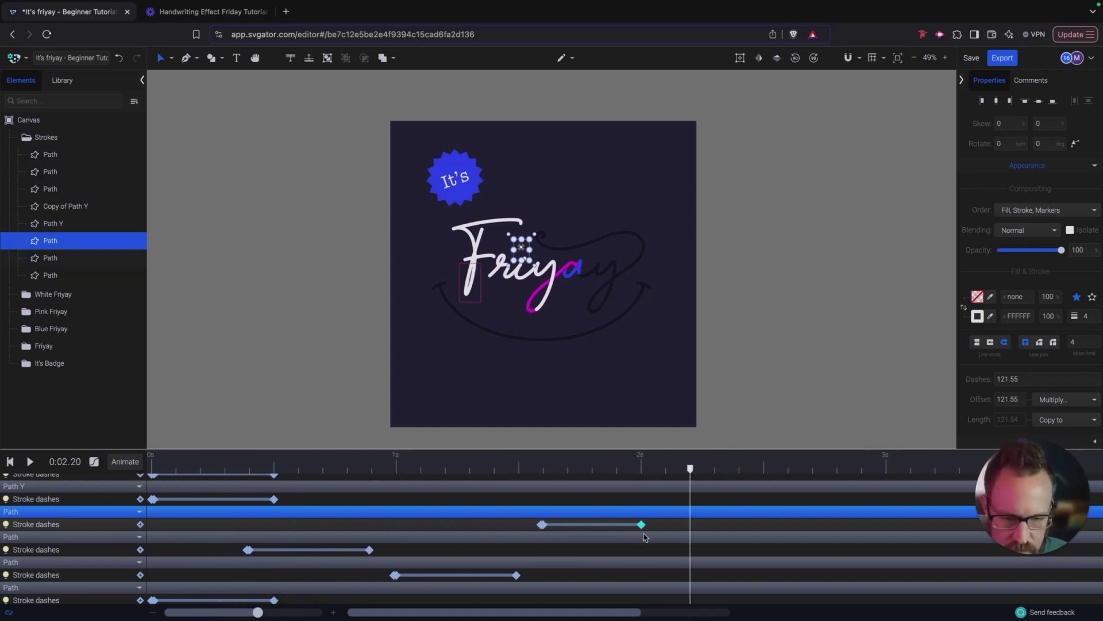
{"action": "left_click_drag", "start_coordinate": [642, 525], "coordinate": [608, 524]}
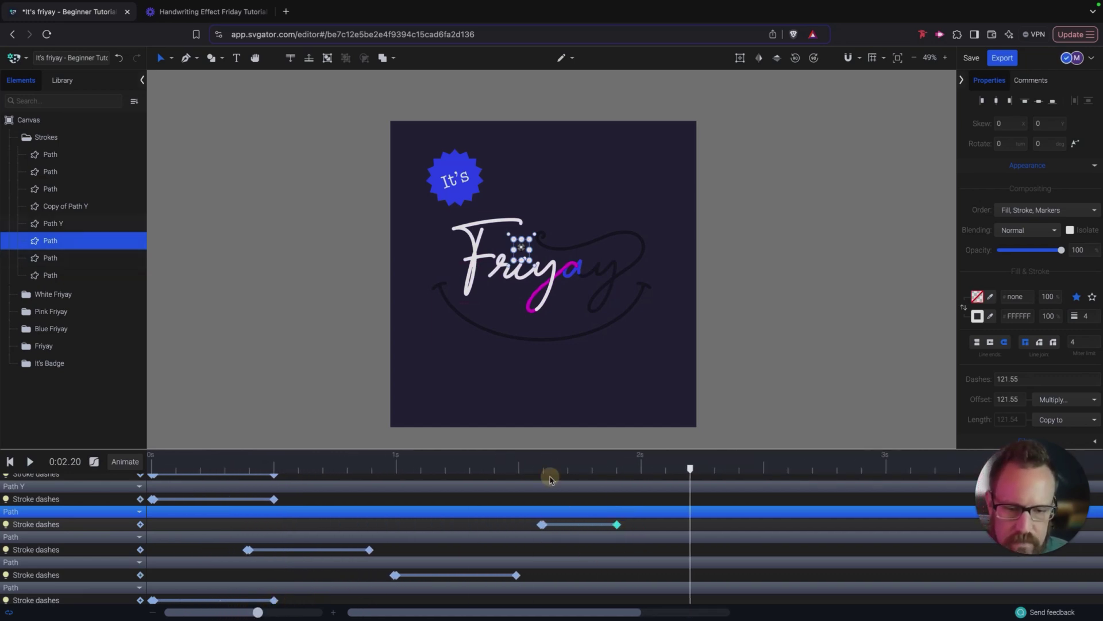
{"action": "left_click", "coordinate": [530, 473]}
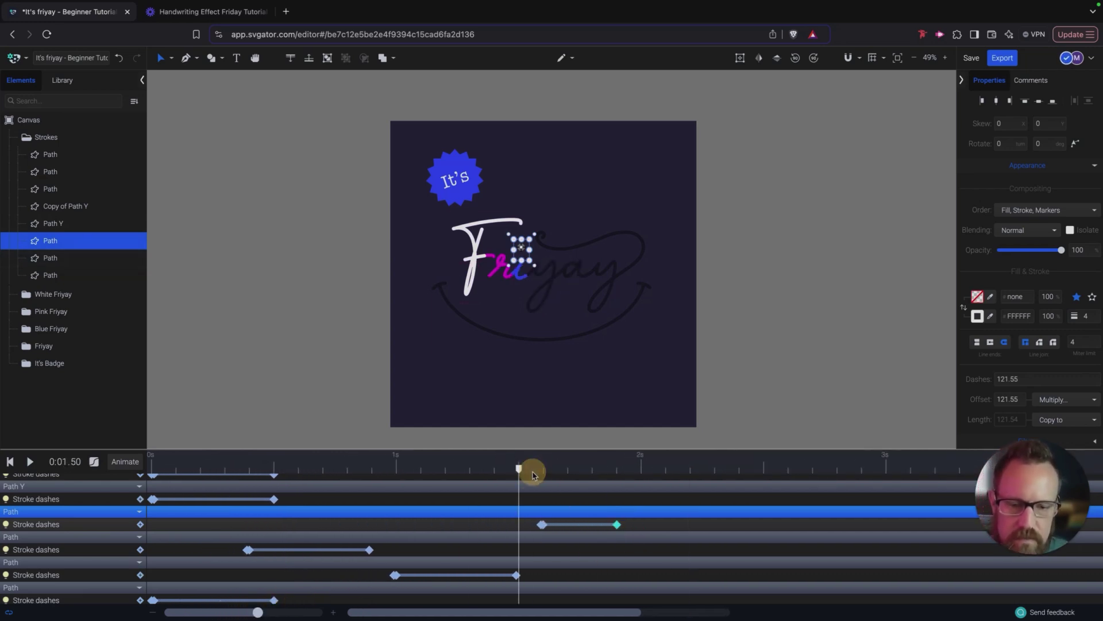
{"action": "left_click", "coordinate": [458, 471]}
{"action": "mouse_move", "coordinate": [665, 525]}
{"action": "left_mouse_down"}
{"action": "mouse_move", "coordinate": [508, 528]}
{"action": "mouse_move", "coordinate": [635, 523]}
{"action": "left_mouse_up"}
{"action": "left_click", "coordinate": [599, 474]}
{"action": "left_click", "coordinate": [594, 472]}
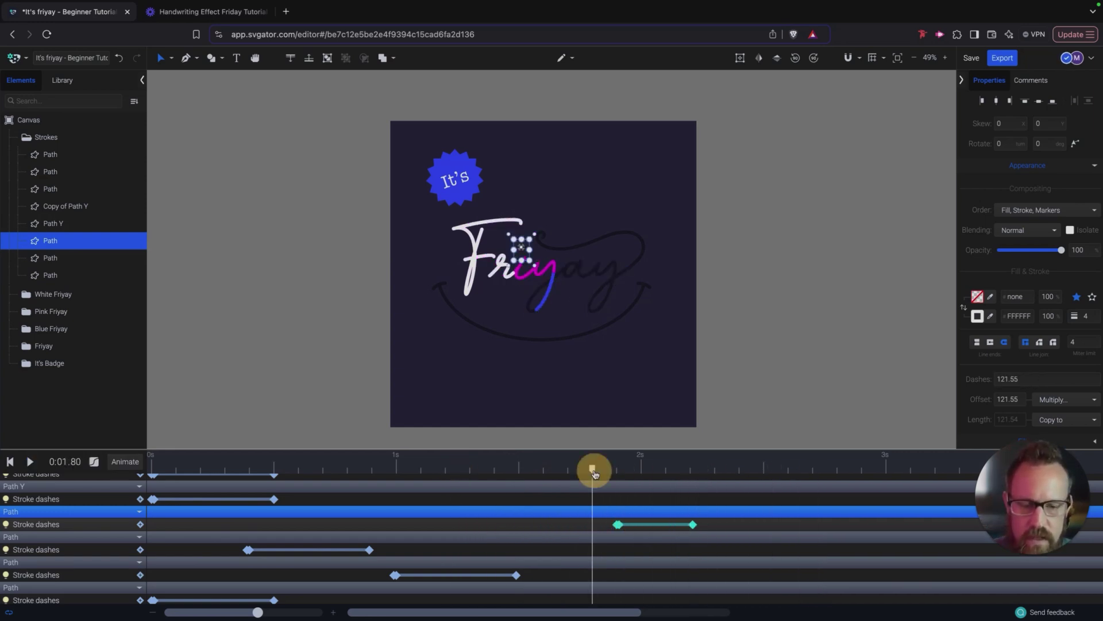
{"action": "left_click", "coordinate": [405, 469]}
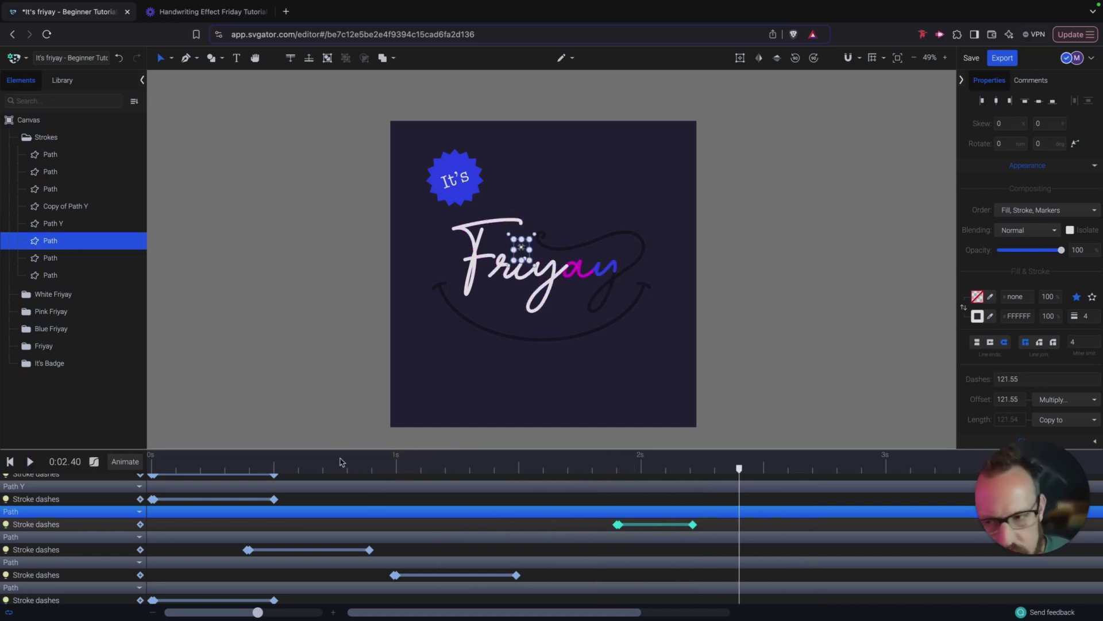
Shift Path Y's Stroke dashes keyframes to start around 2.2 s and preview
{"action": "left_click", "coordinate": [46, 224]}
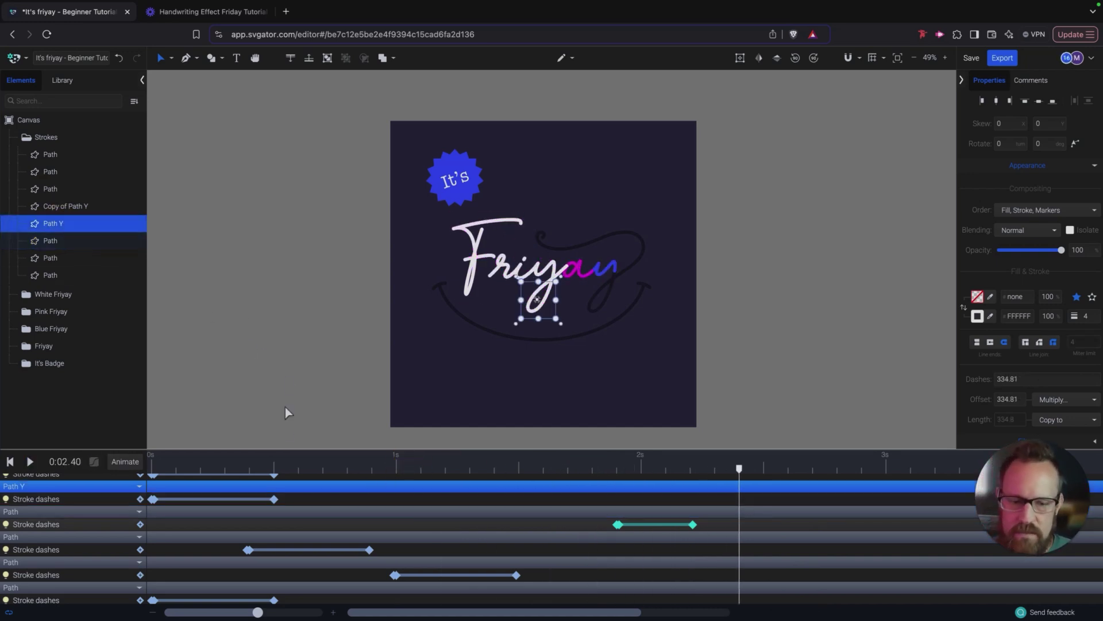
{"action": "left_click", "coordinate": [161, 499]}
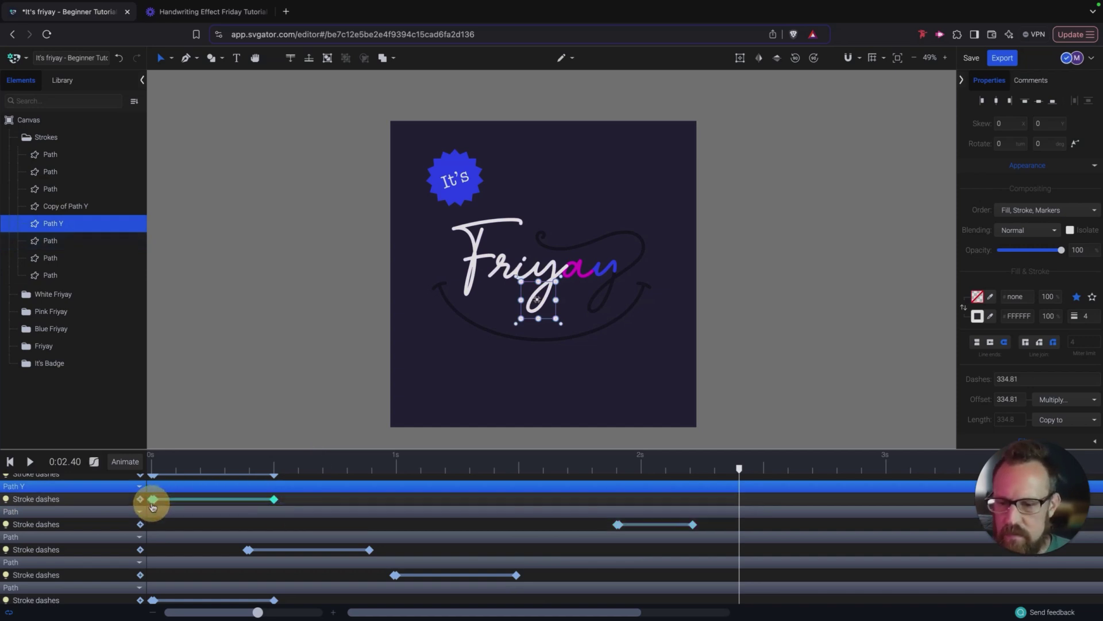
{"action": "left_click_drag", "start_coordinate": [153, 501], "coordinate": [690, 498]}
{"action": "left_click", "coordinate": [615, 471]}
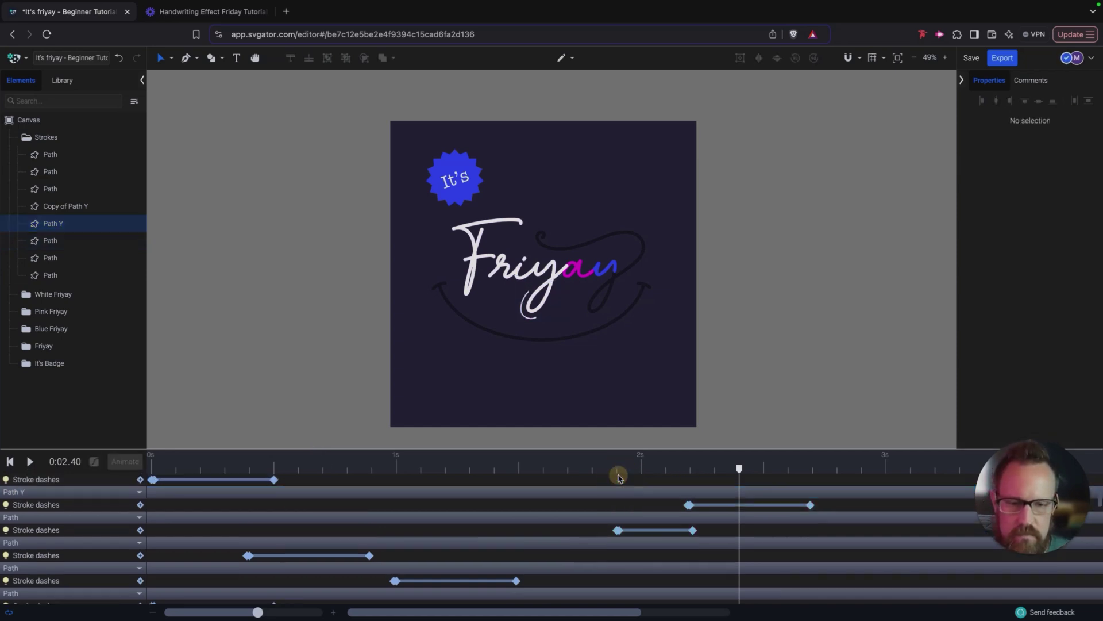
{"action": "left_click", "coordinate": [615, 471]}
{"action": "key", "text": "space"}
{"action": "key", "text": "space"}
{"action": "left_click", "coordinate": [612, 473]}
{"action": "key", "text": "space"}
{"action": "key", "text": "space"}
{"action": "left_click", "coordinate": [209, 467]}
{"action": "key", "text": "space"}
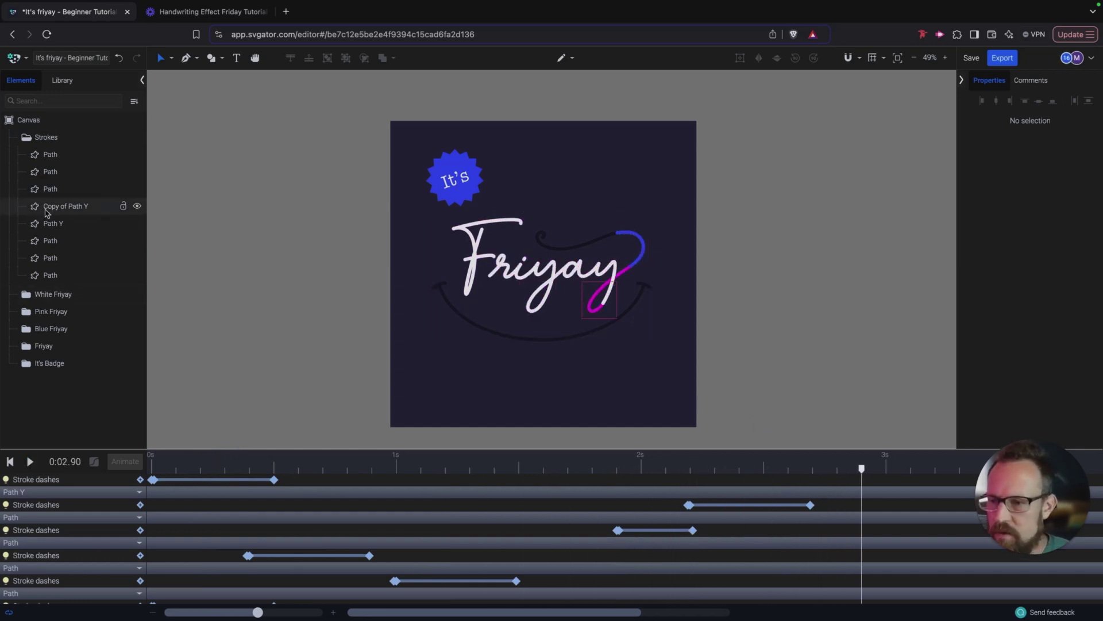
Delay Copy of Path Y to draw on from about 2.6 s, after Path Y, and preview
{"action": "left_click", "coordinate": [60, 222]}
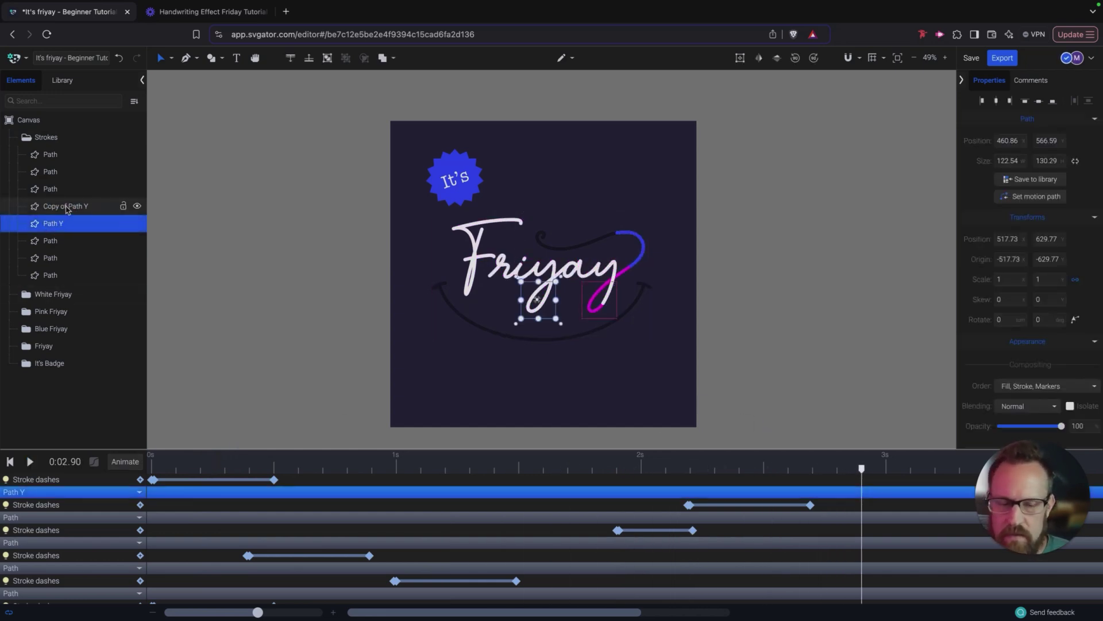
{"action": "left_click", "coordinate": [29, 208]}
{"action": "scroll", "coordinate": [644, 538], "scroll_direction": "up", "scroll_amount": 2}
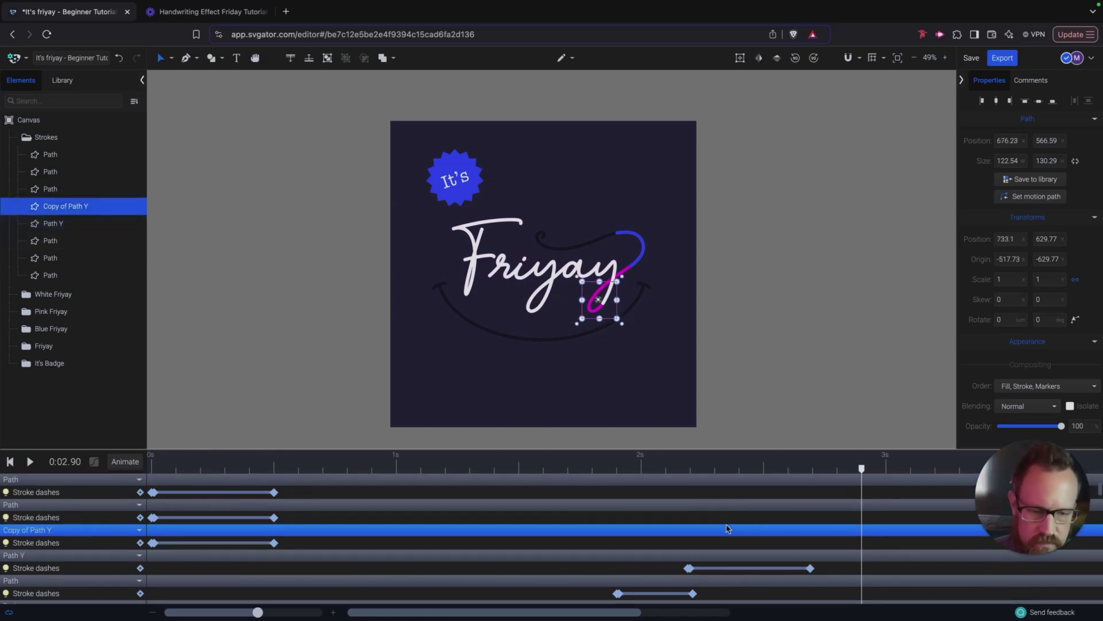
{"action": "mouse_move", "coordinate": [290, 545]}
{"action": "left_mouse_down"}
{"action": "mouse_move", "coordinate": [140, 552]}
{"action": "mouse_move", "coordinate": [790, 550]}
{"action": "left_mouse_up"}
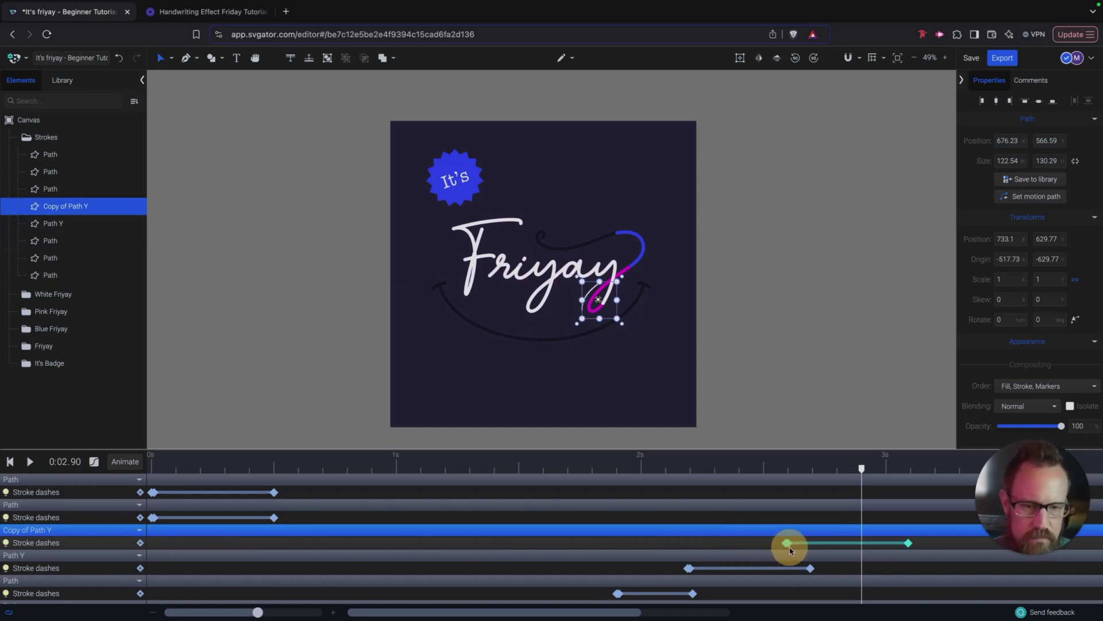
{"action": "left_click", "coordinate": [738, 468]}
{"action": "key", "text": "space"}
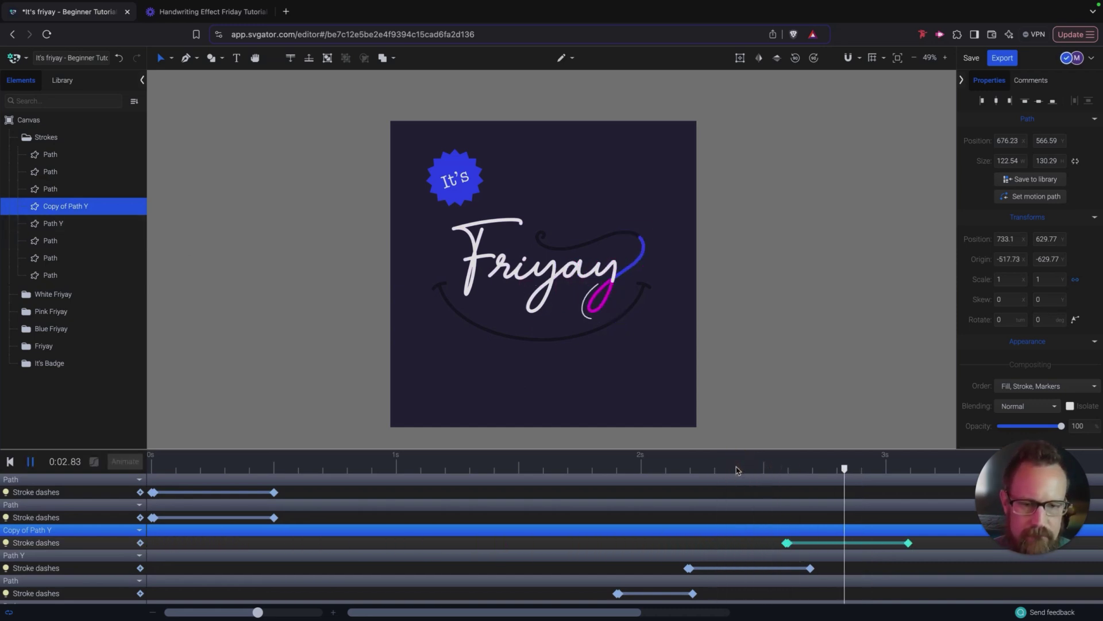
{"action": "left_click", "coordinate": [58, 188]}
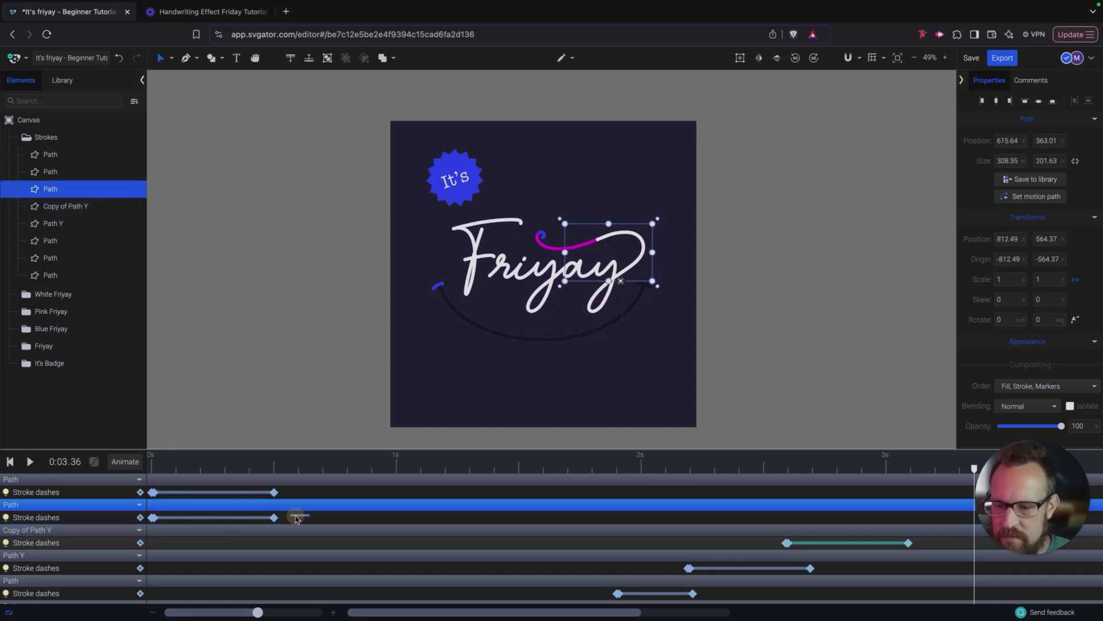
Move the top flourish's Stroke dashes keyframes to about 3.1 s and preview from 2.9 s
{"action": "mouse_move", "coordinate": [263, 519]}
{"action": "left_mouse_down"}
{"action": "mouse_move", "coordinate": [121, 521]}
{"action": "mouse_move", "coordinate": [911, 514]}
{"action": "left_mouse_up"}
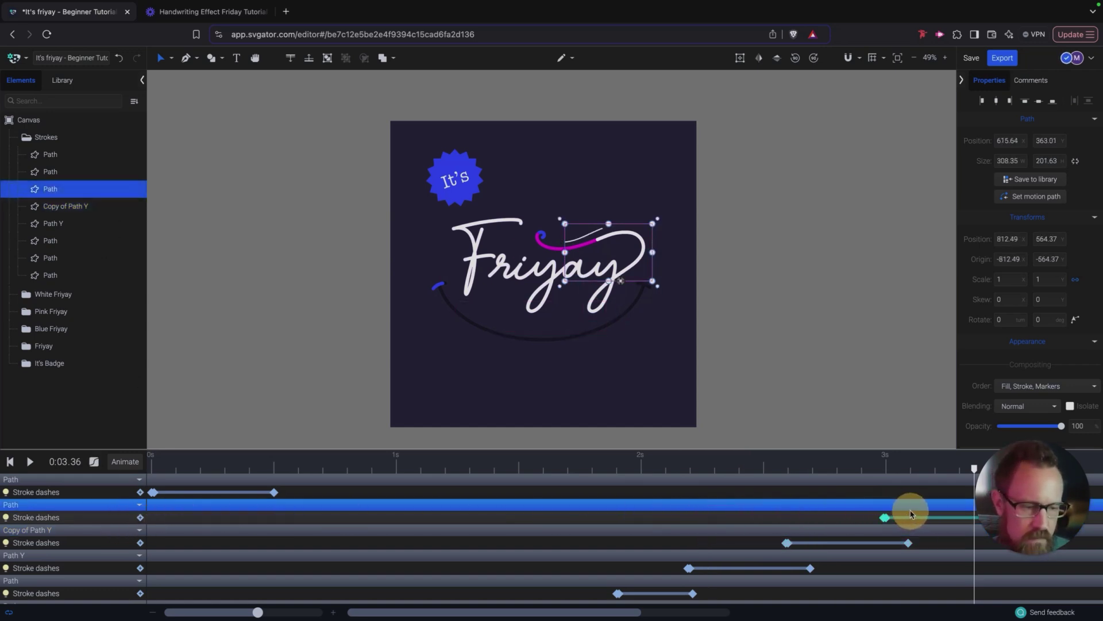
{"action": "left_click", "coordinate": [866, 464]}
{"action": "key", "text": "space"}
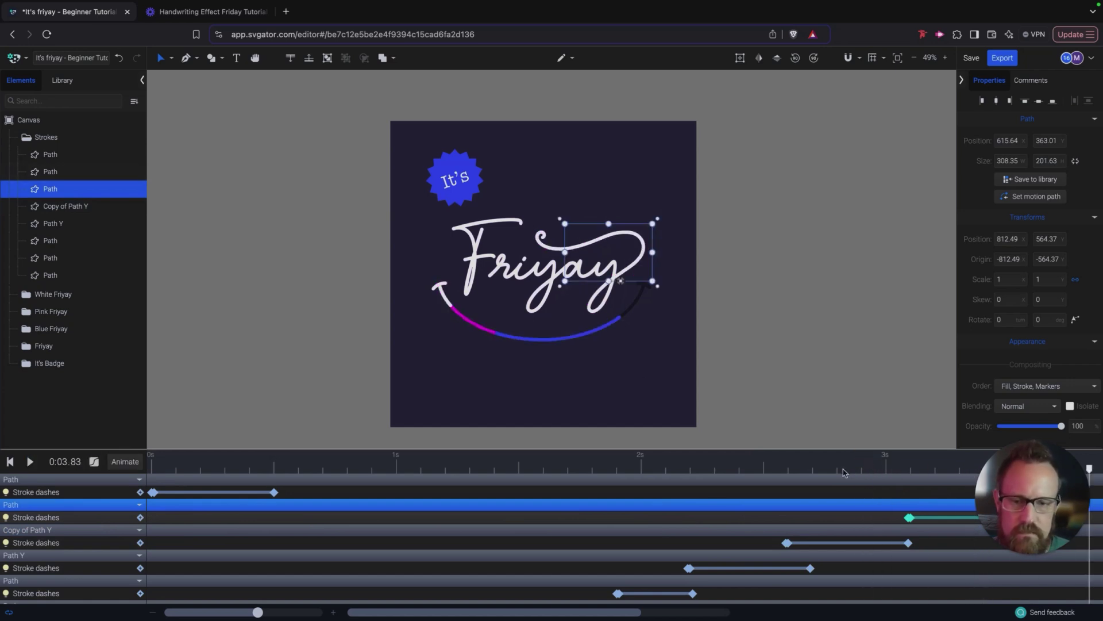
Delay the gradient lower swoosh's Stroke dashes keyframes to about 3.7 s, previewing from 3.3 s
{"action": "left_click", "coordinate": [73, 175]}
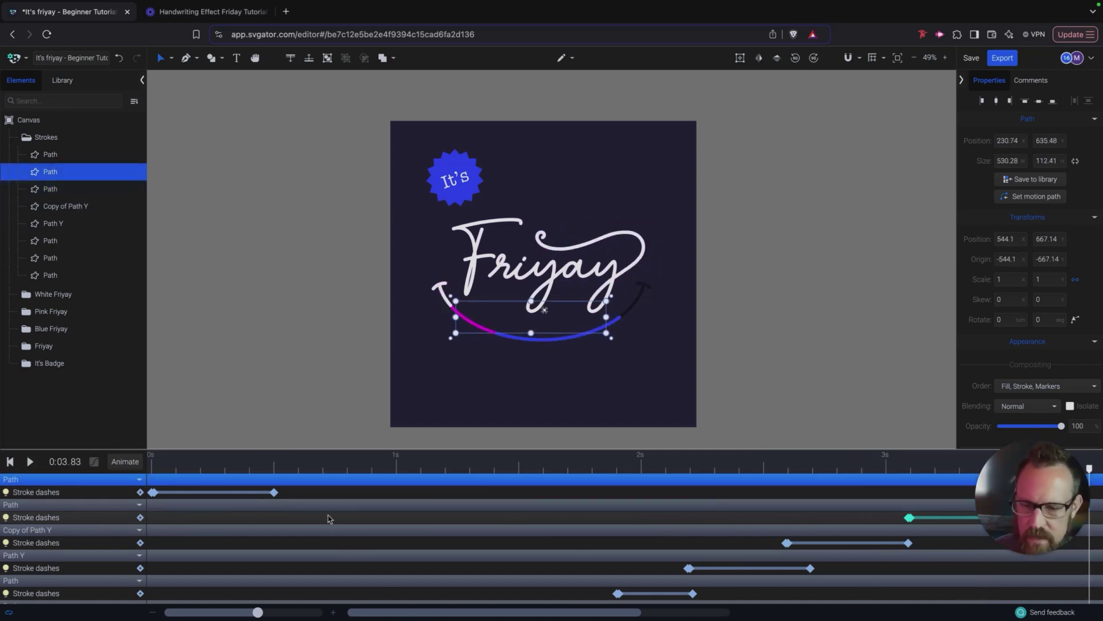
{"action": "left_click_drag", "start_coordinate": [259, 613], "coordinate": [227, 612]}
{"action": "left_click", "coordinate": [140, 492]}
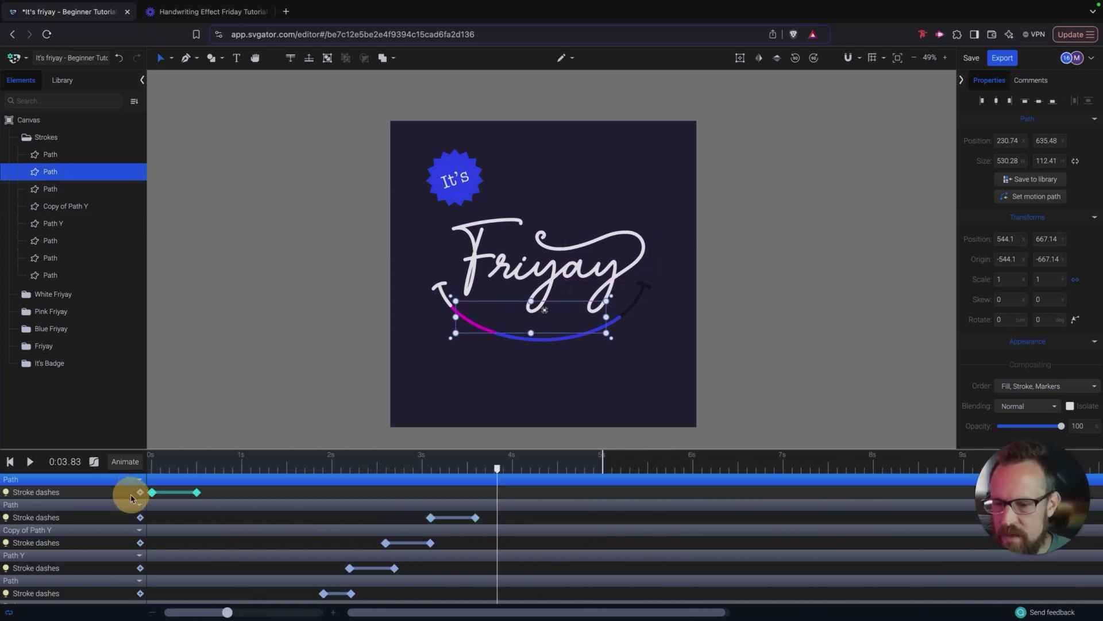
{"action": "left_click_drag", "start_coordinate": [155, 496], "coordinate": [486, 498]}
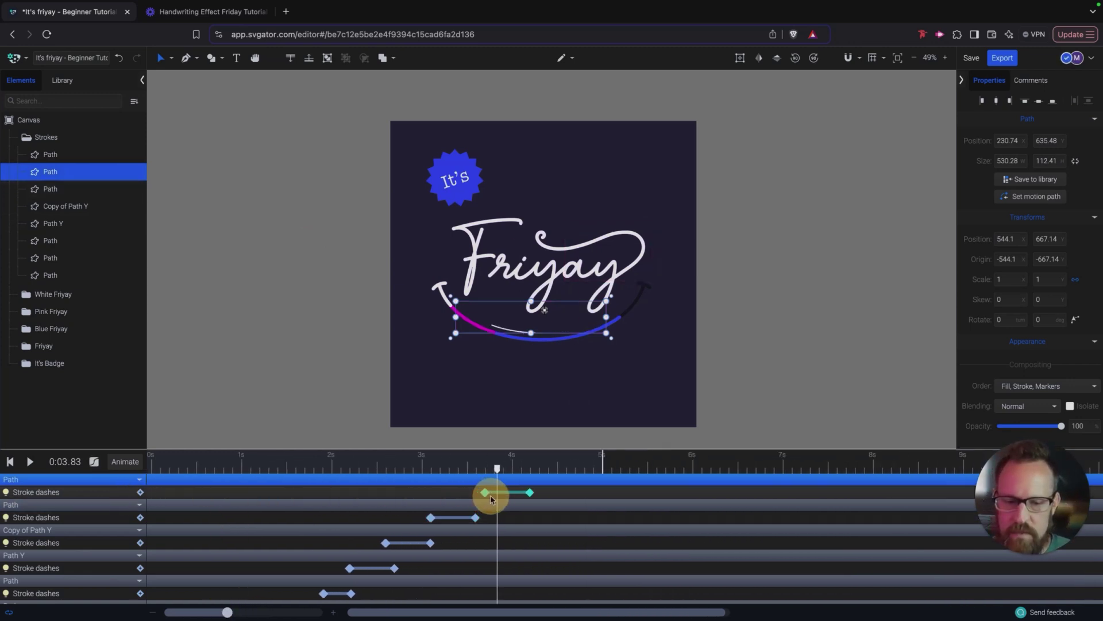
{"action": "left_click", "coordinate": [452, 470]}
{"action": "key", "text": "space"}
{"action": "key", "text": "space"}
Delay the white smile's Stroke dashes keyframes so it draws on around 4.3 s
{"action": "left_click", "coordinate": [69, 154]}
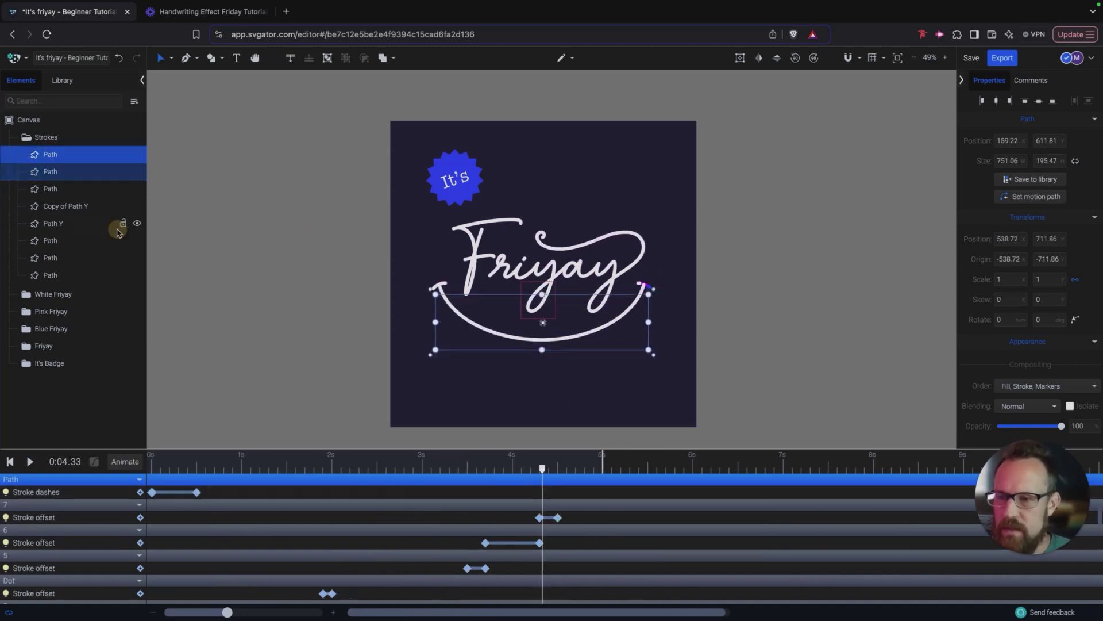
{"action": "left_click", "coordinate": [119, 497]}
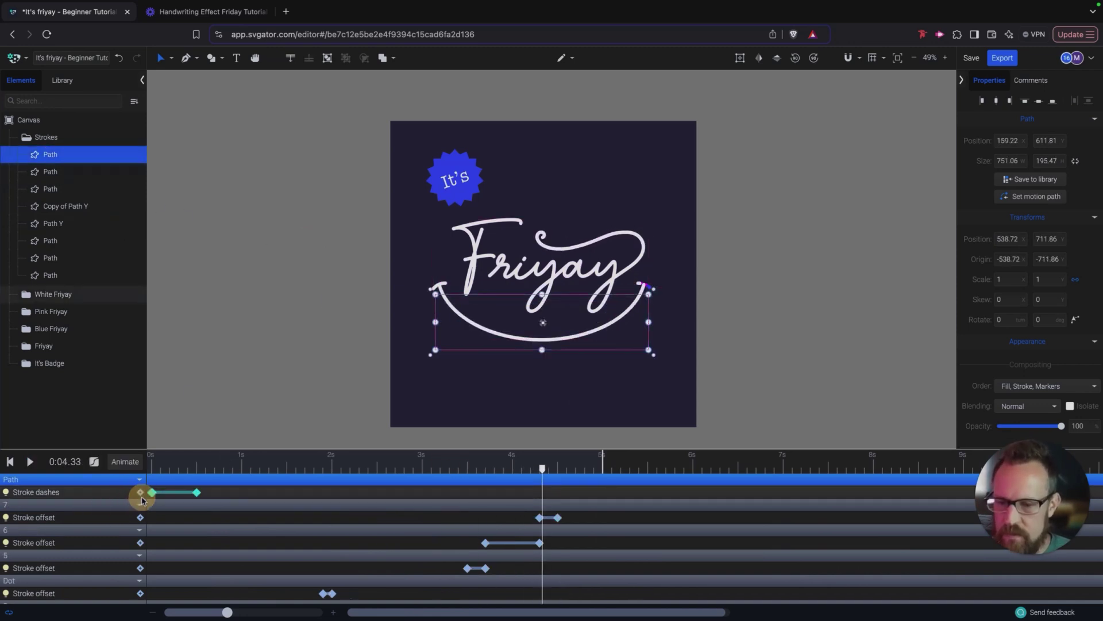
{"action": "left_click_drag", "start_coordinate": [154, 494], "coordinate": [545, 497]}
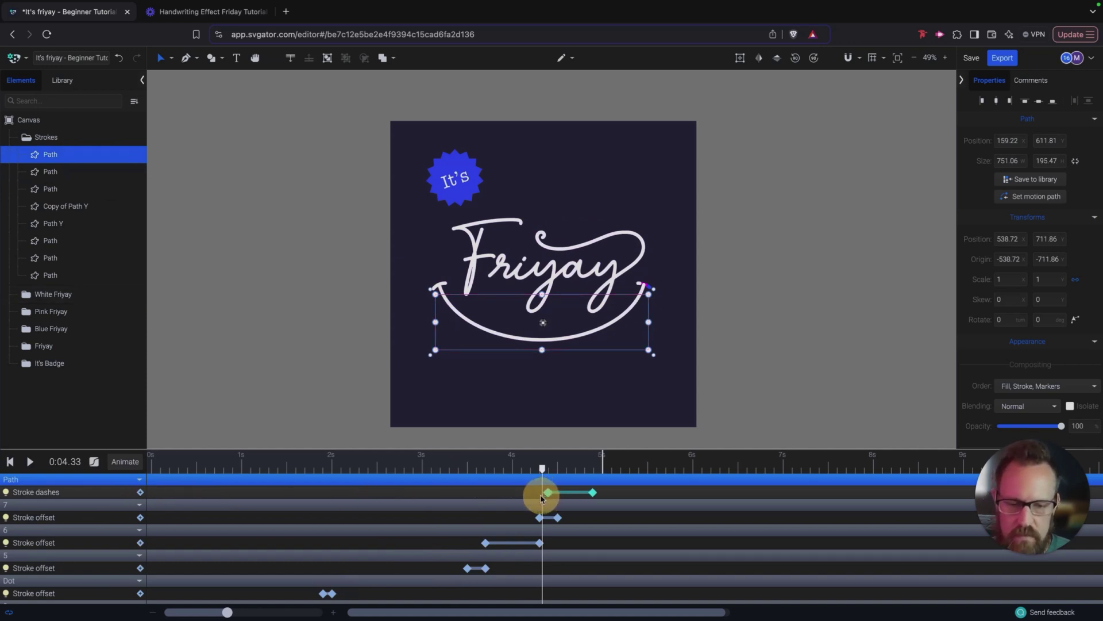
{"action": "scroll", "coordinate": [373, 511], "scroll_direction": "down", "scroll_amount": 2}
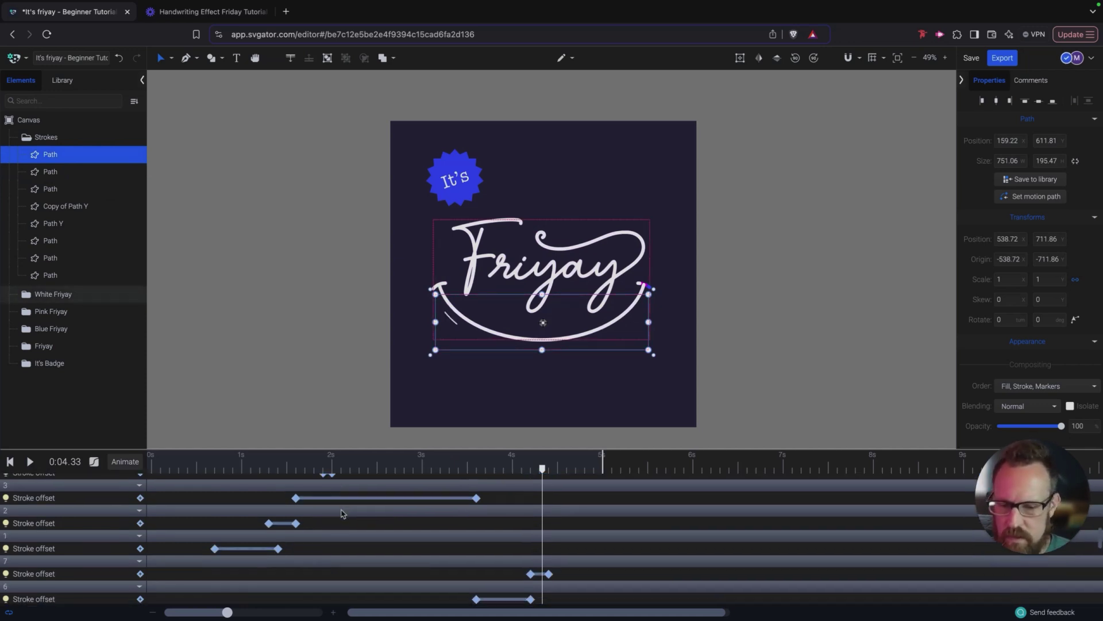
{"action": "scroll", "coordinate": [342, 514], "scroll_direction": "up", "scroll_amount": 5}
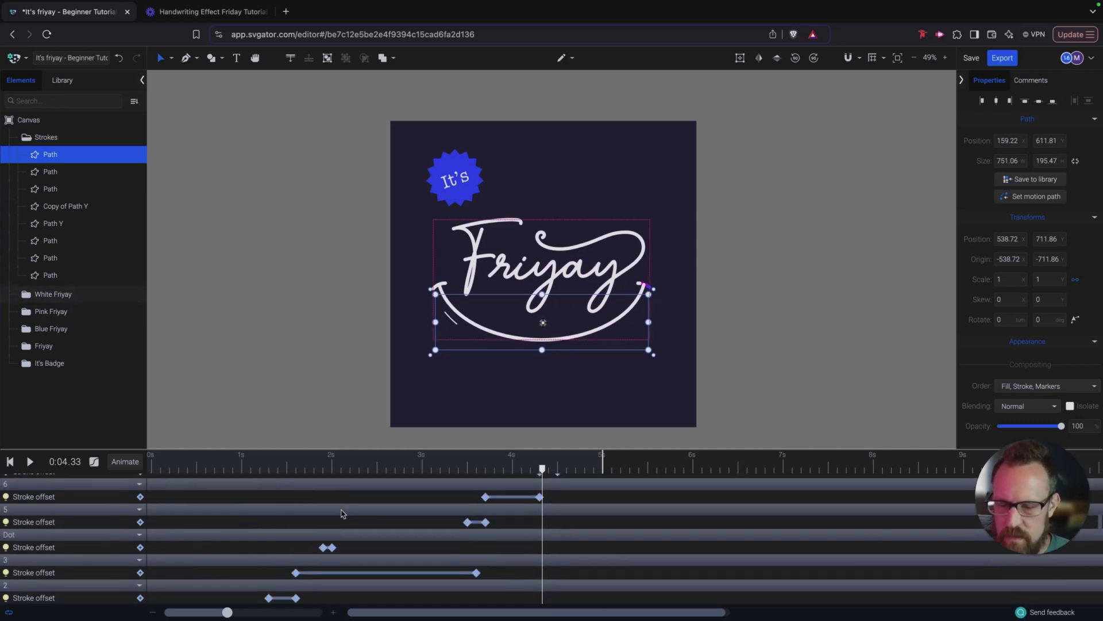
{"action": "scroll", "coordinate": [342, 513], "scroll_direction": "up", "scroll_amount": 2}
{"action": "scroll", "coordinate": [342, 514], "scroll_direction": "down", "scroll_amount": 3}
Preview the whole animation from the start, then replay the ending from about 3 s
{"action": "left_click", "coordinate": [149, 467]}
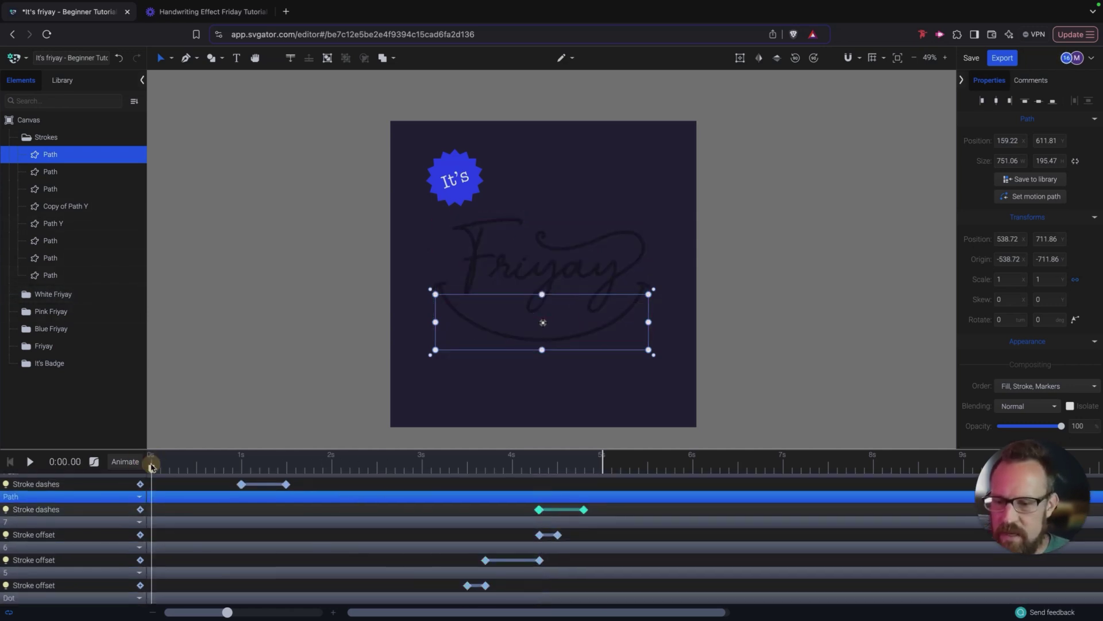
{"action": "key", "text": "space"}
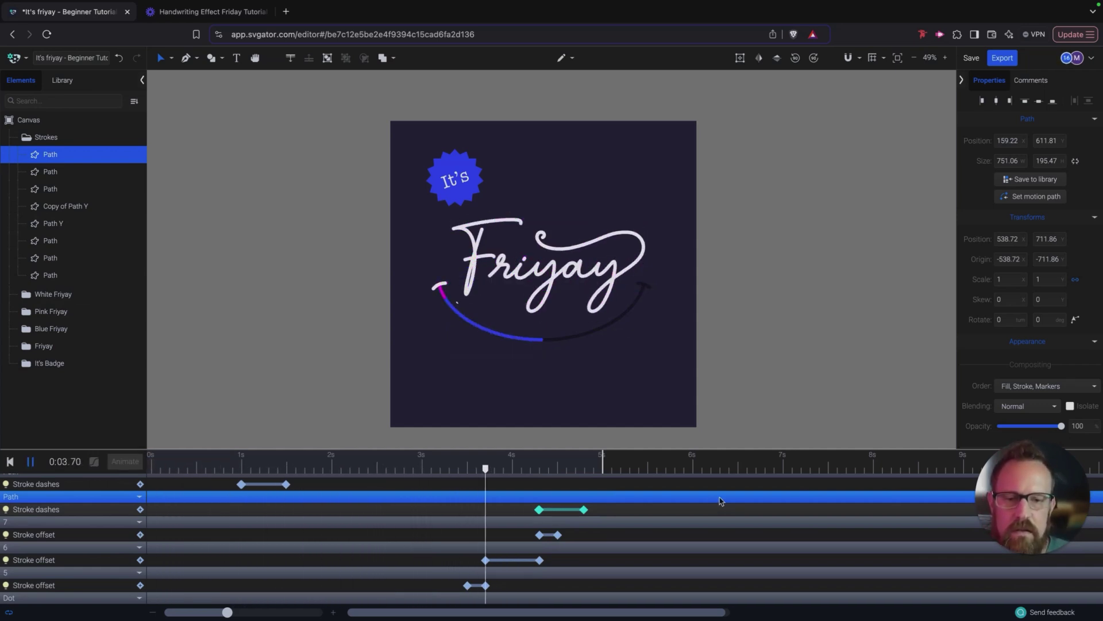
{"action": "left_click", "coordinate": [418, 466]}
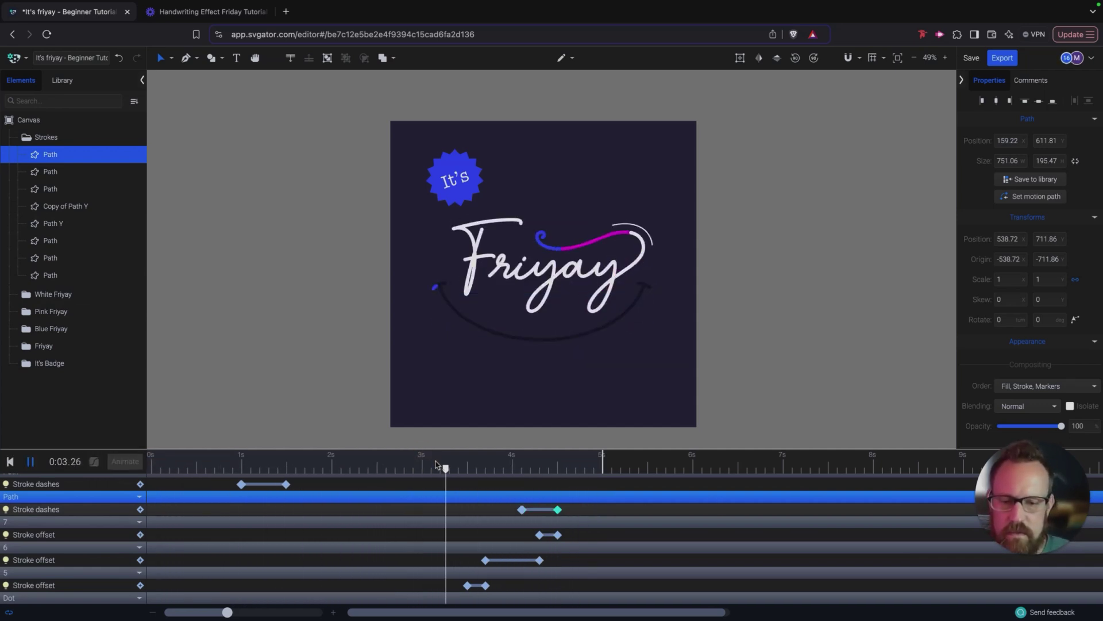
{"action": "key", "text": "space"}
Drag the smile's starting Stroke dashes keyframe slightly earlier to about 3.9 s and preview from 3.7 s
{"action": "left_click", "coordinate": [521, 510]}
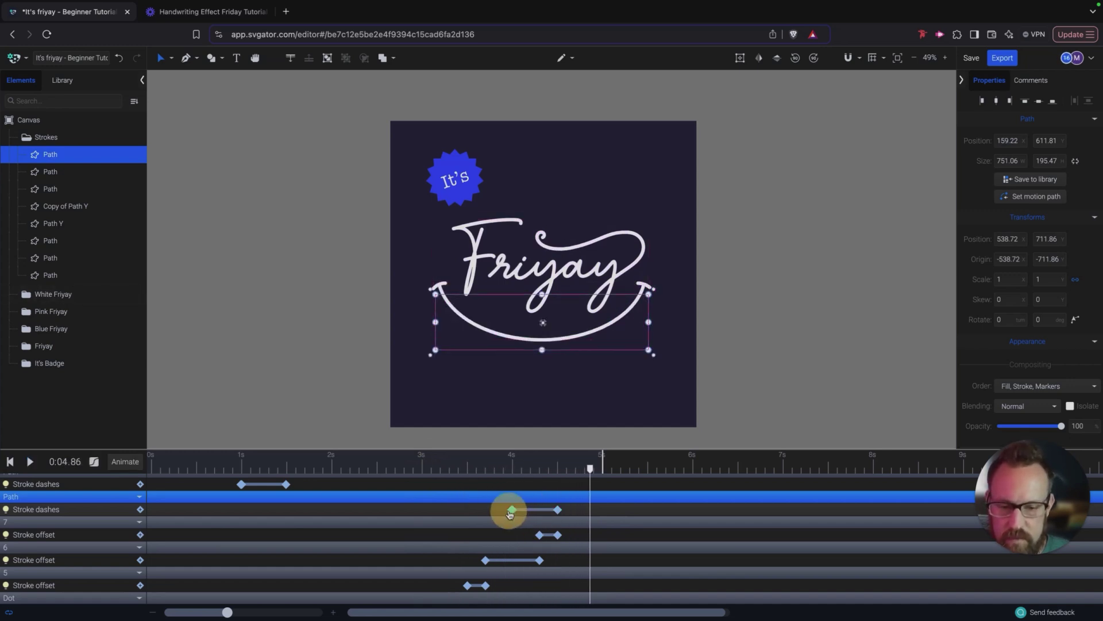
{"action": "left_click_drag", "start_coordinate": [508, 513], "coordinate": [504, 509]}
{"action": "left_click", "coordinate": [475, 468]}
{"action": "key", "text": "space"}
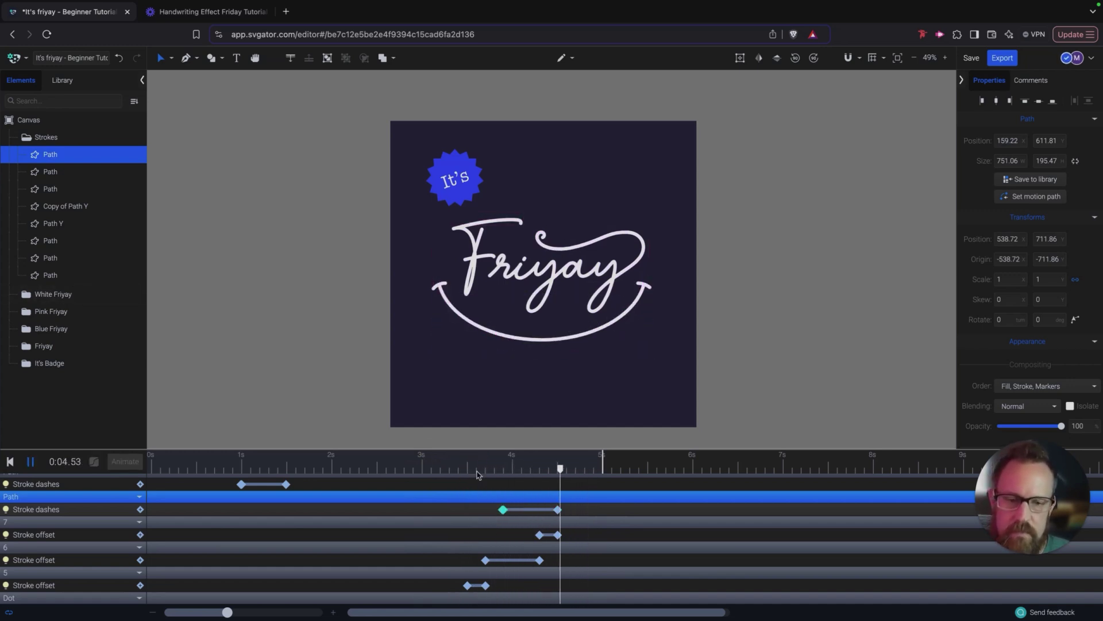
{"action": "left_click", "coordinate": [241, 466]}
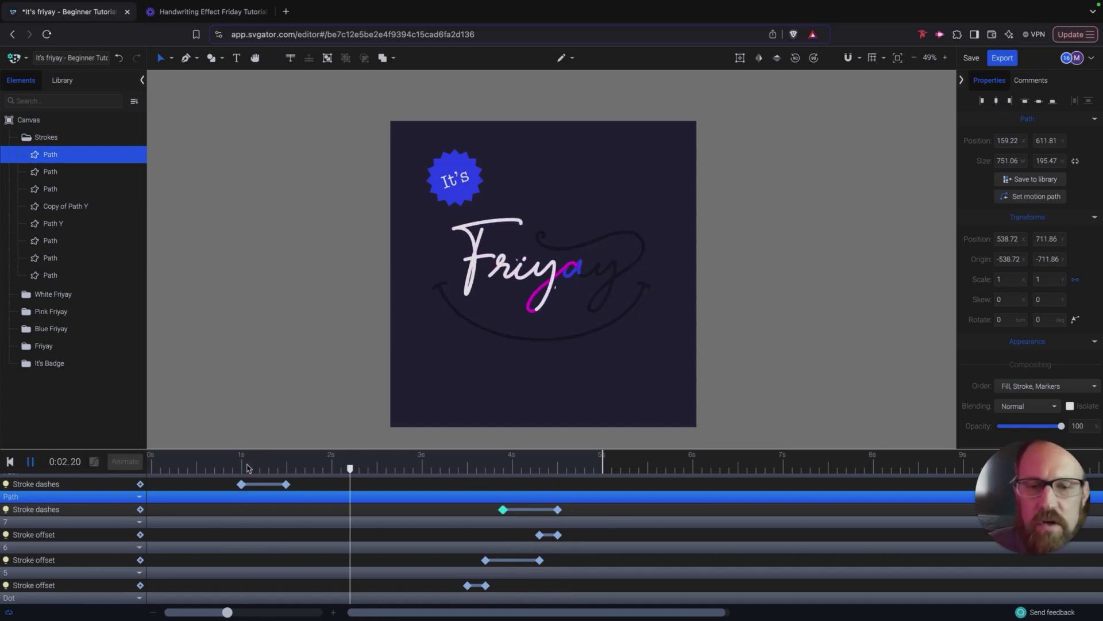